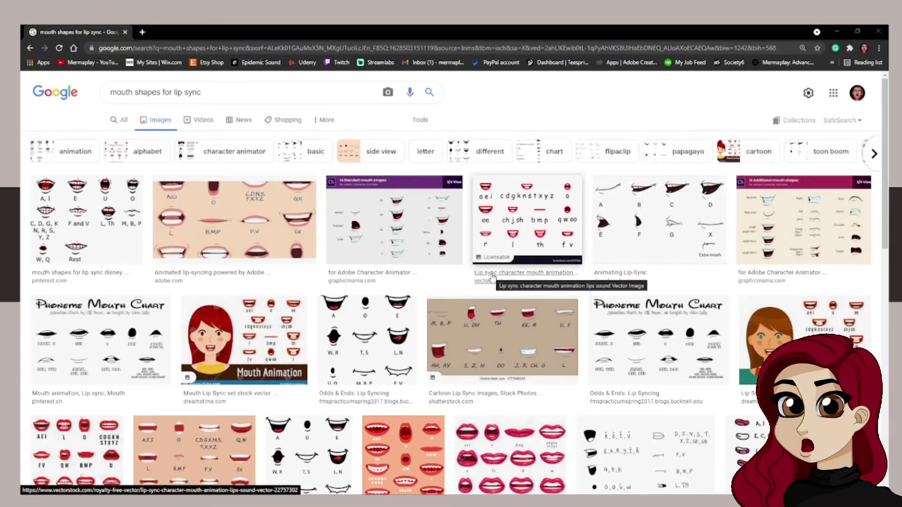
scroll(492, 278, down, 3)
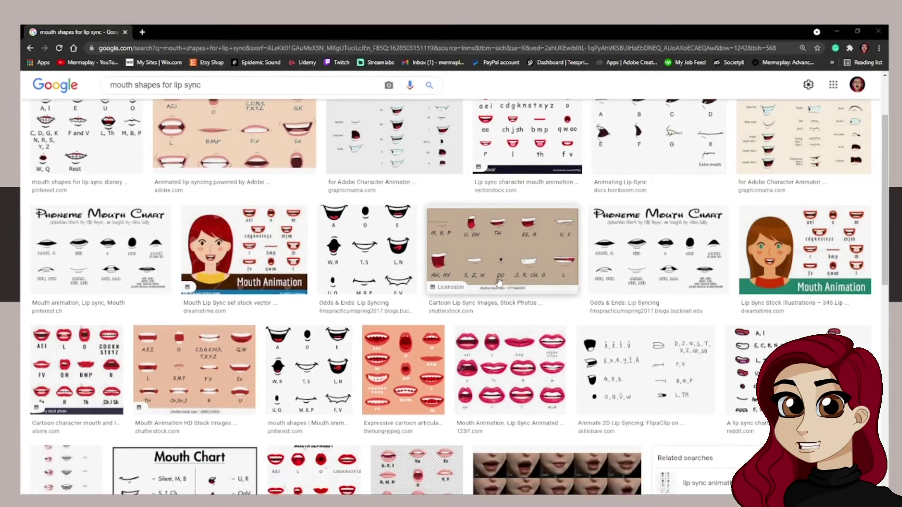
scroll(499, 281, down, 3)
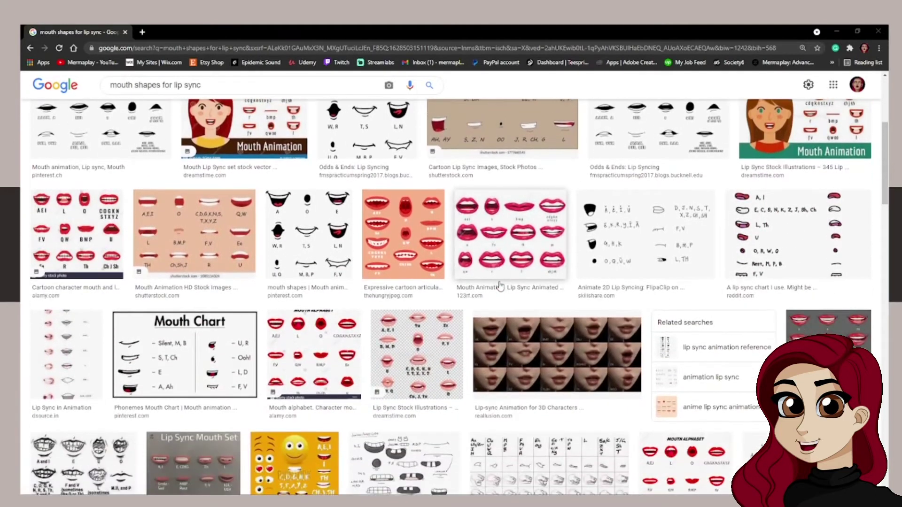
scroll(499, 284, down, 2)
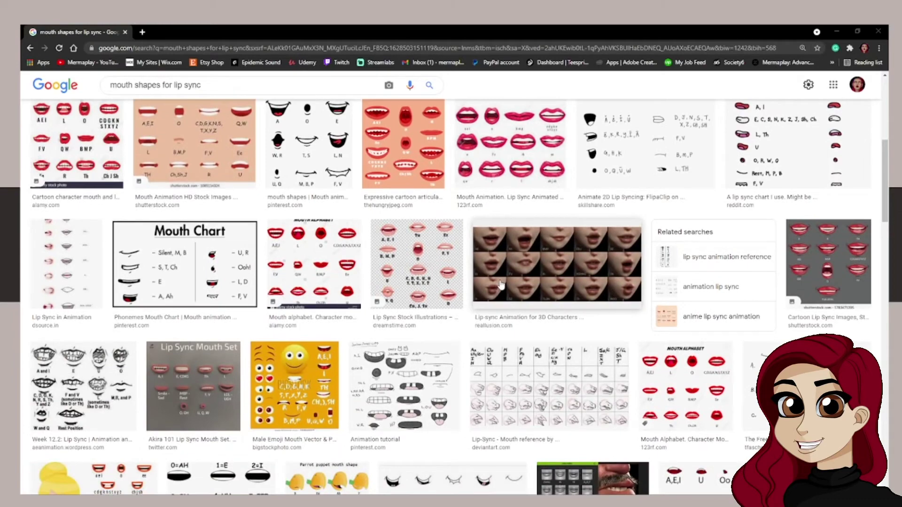
scroll(499, 284, down, 6)
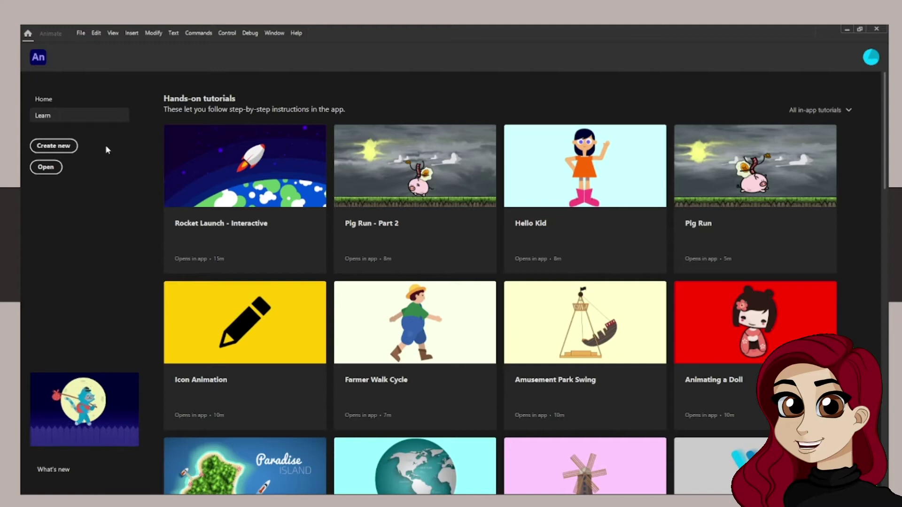
Create a new document from the Character Animation Full HD 1920×1080, 30 fps preset.
click(60, 151)
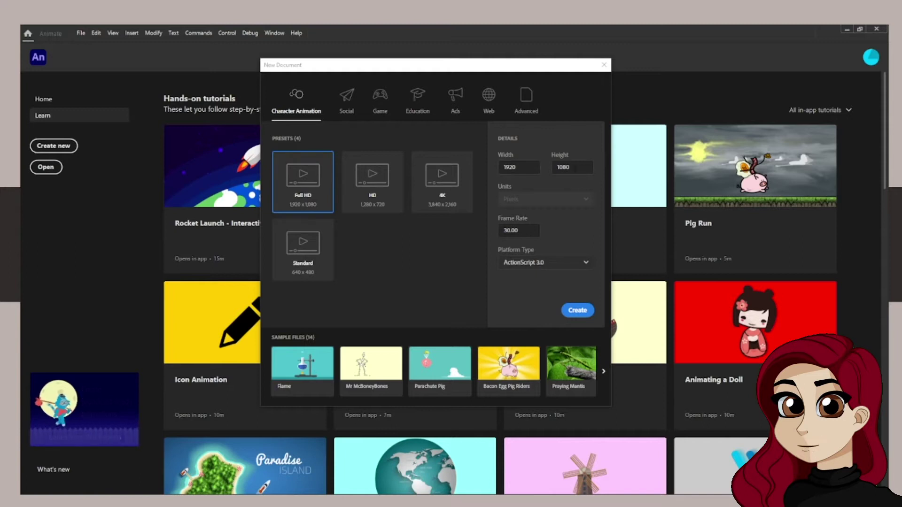
click(577, 309)
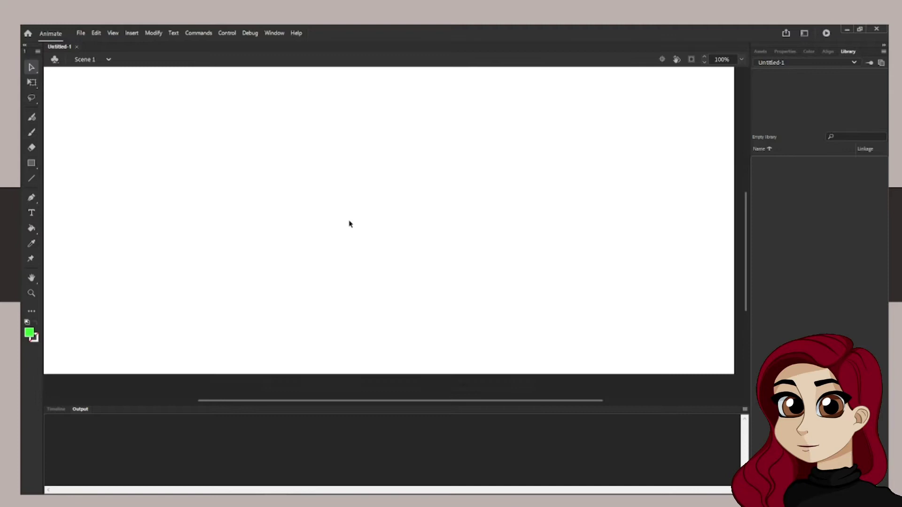
Zoom out, show the Timeline with Layer_1 in place of Output, and widen the frame spacing.
scroll(350, 224, down, 1)
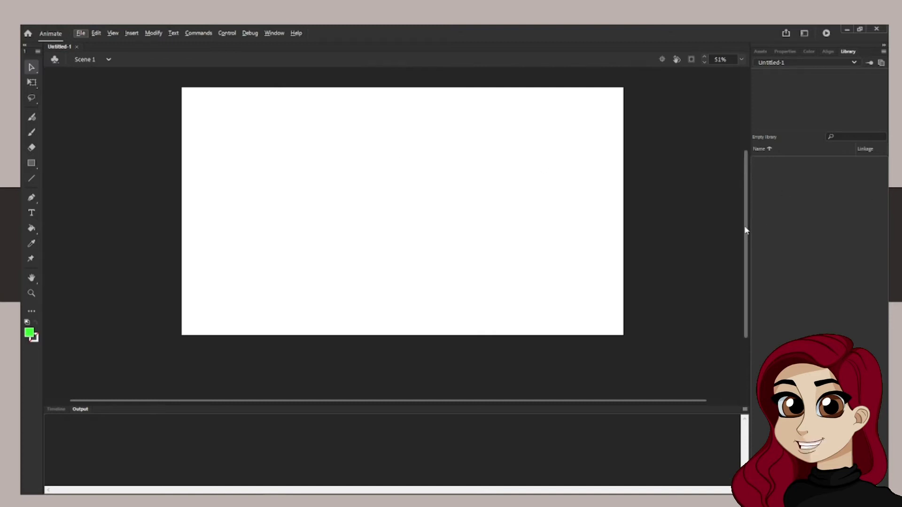
drag(745, 225, 742, 206)
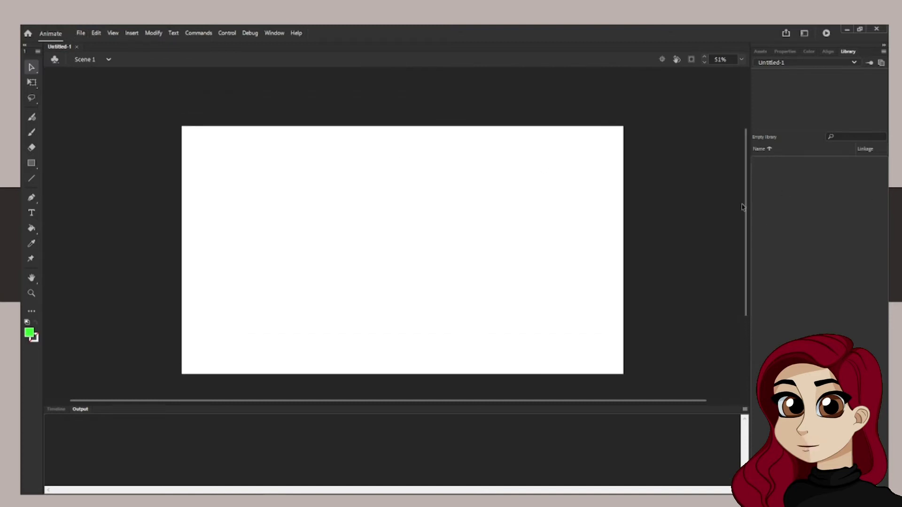
click(56, 409)
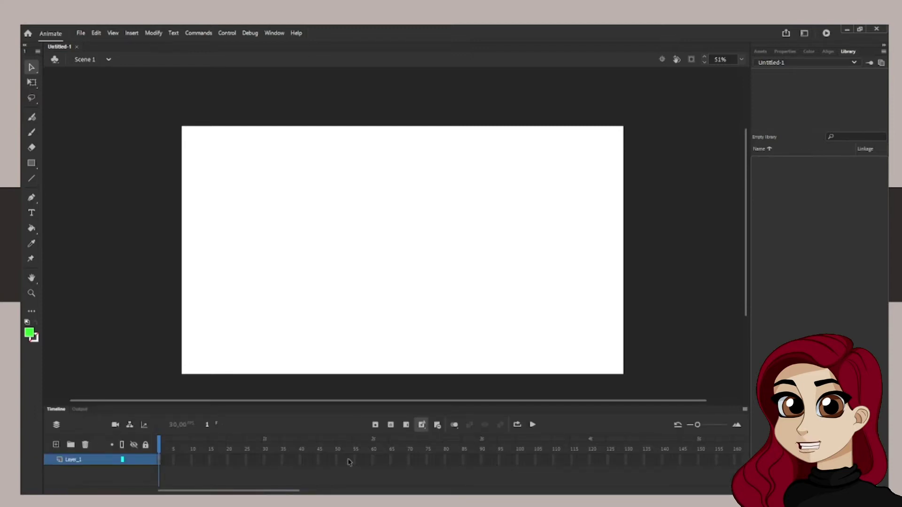
click(177, 460)
click(705, 426)
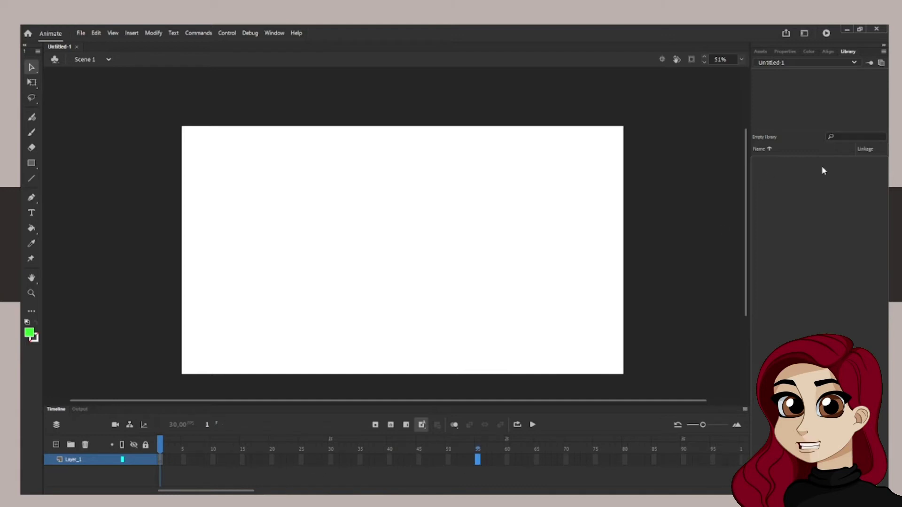
Set the Stage colour to light grey and drag the mouth-shape PNGs into the Library.
click(784, 51)
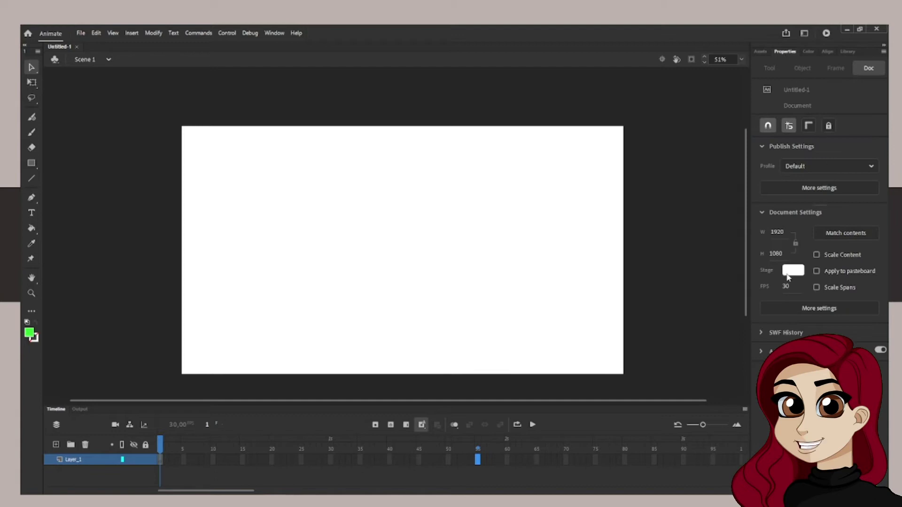
click(793, 271)
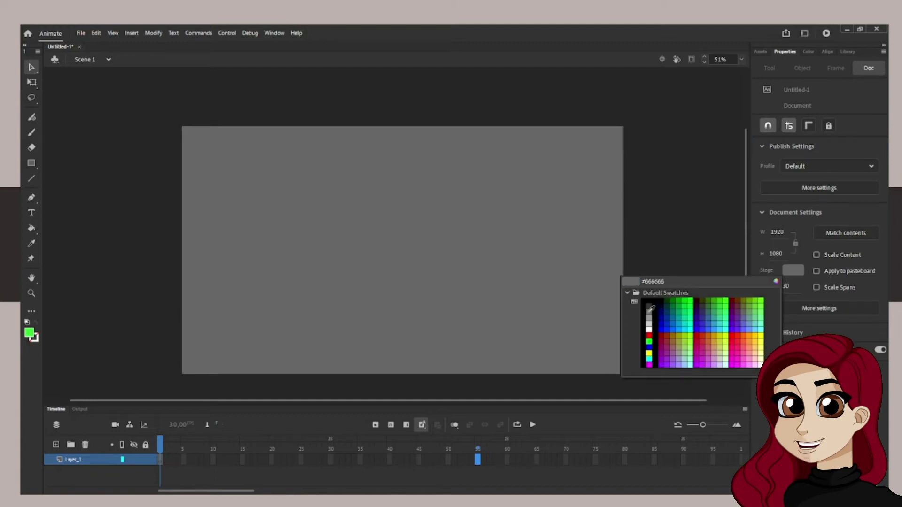
click(651, 307)
key(ctrl+l)
drag(822, 237, 790, 225)
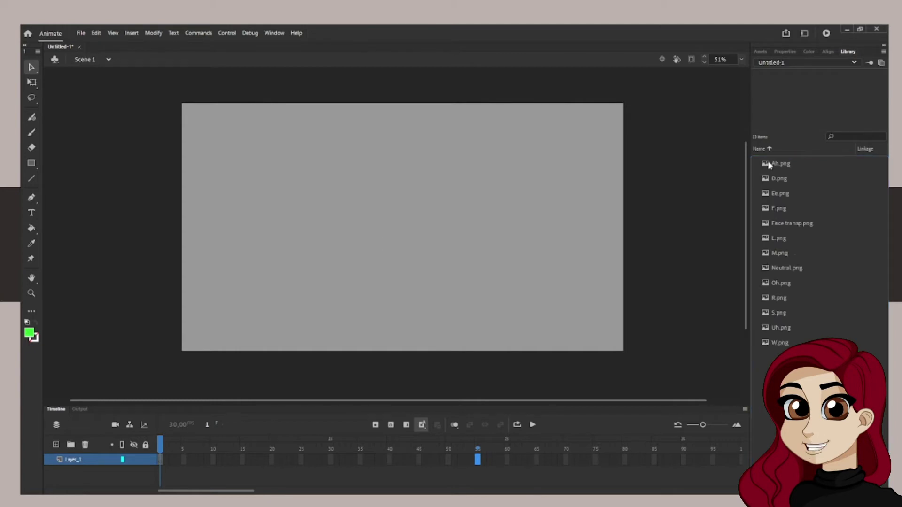
Preview the imported Ah, D, Ee, F, Face transp, L, M, Neutral and Oh images in the Library.
click(769, 165)
click(769, 182)
click(768, 197)
click(769, 210)
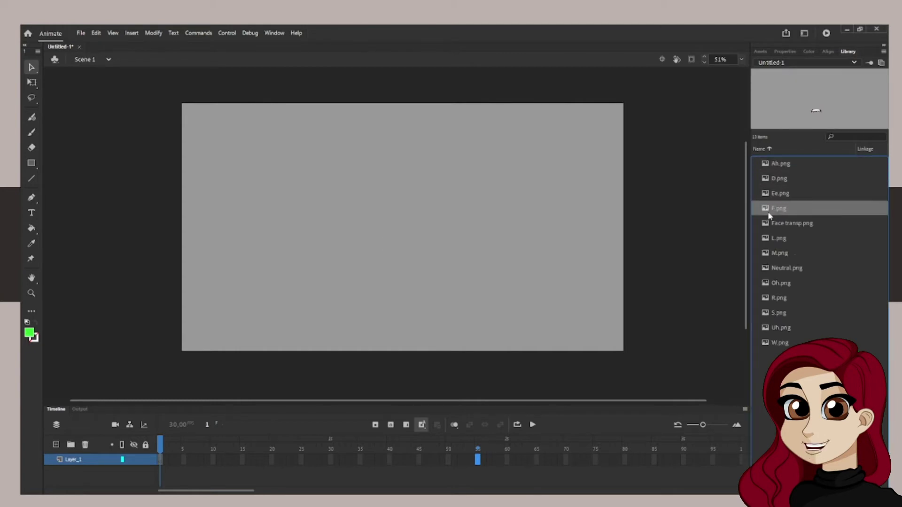
click(769, 224)
click(771, 237)
click(768, 254)
click(763, 271)
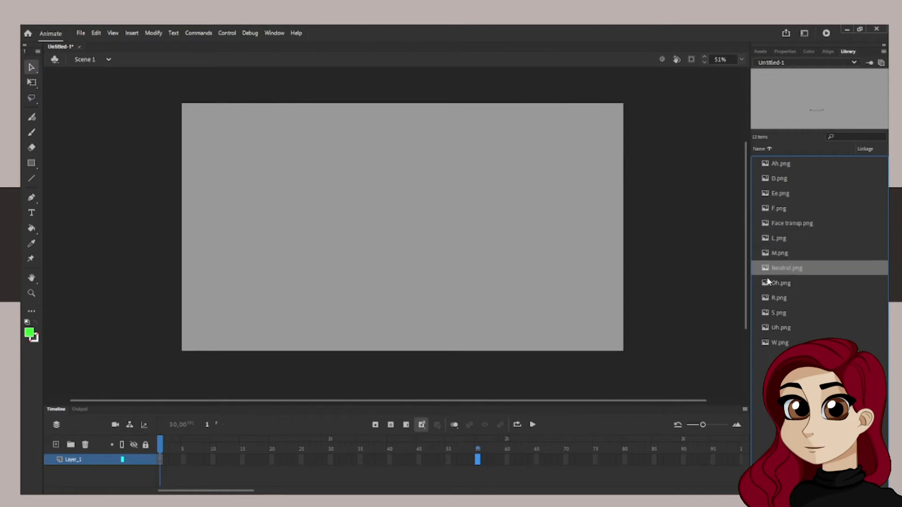
click(766, 280)
click(787, 164)
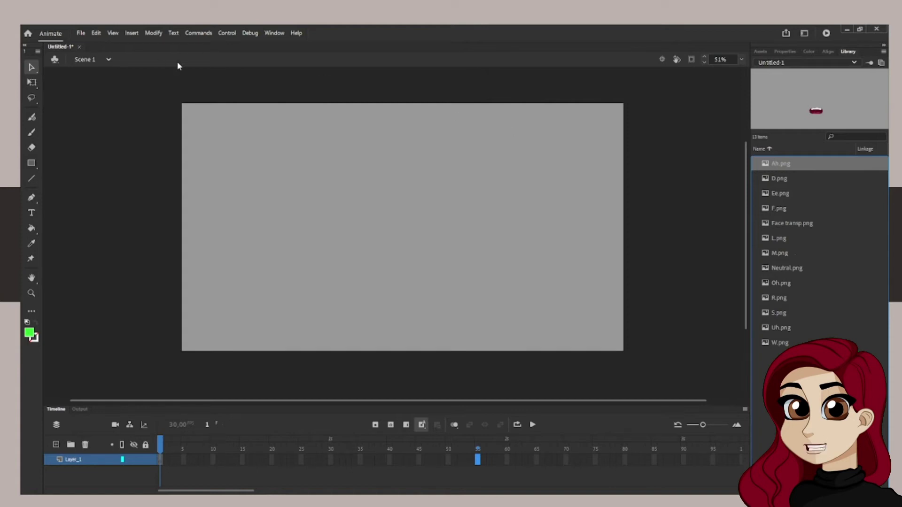
click(131, 33)
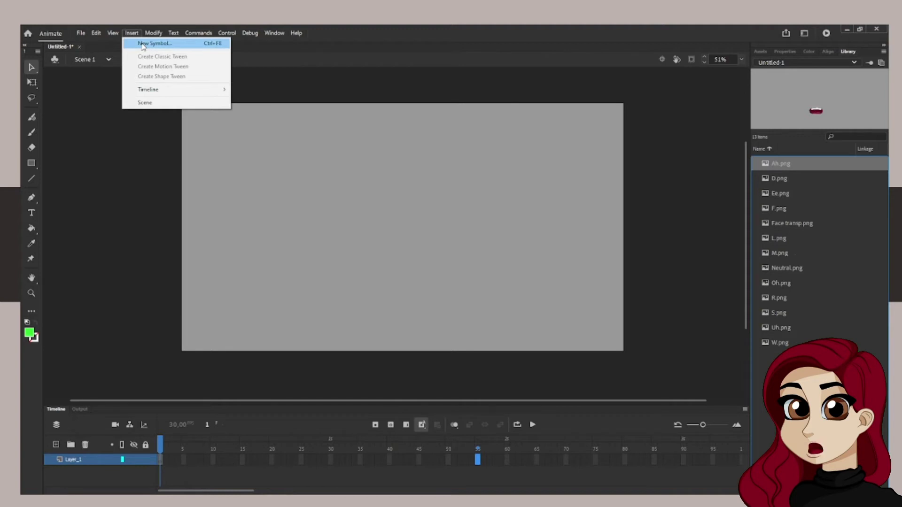
Insert a new Graphic symbol named W and enter its editing mode.
click(142, 44)
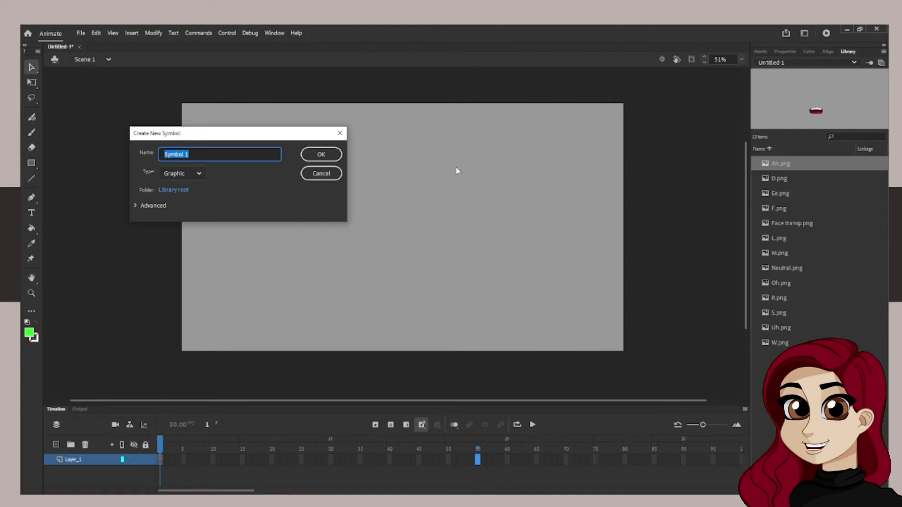
text(m)
key(Return)
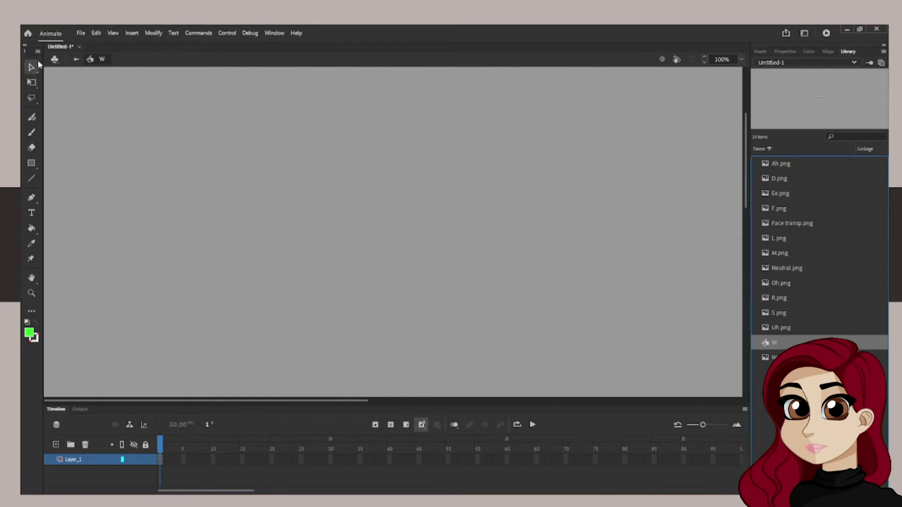
With Free Transform active, drag W.png onto the W symbol's stage and shift it left.
click(32, 82)
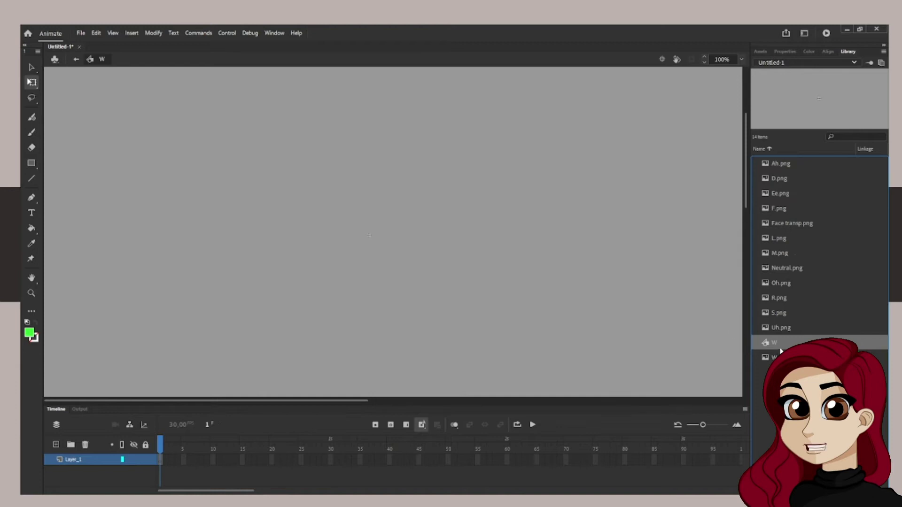
click(762, 359)
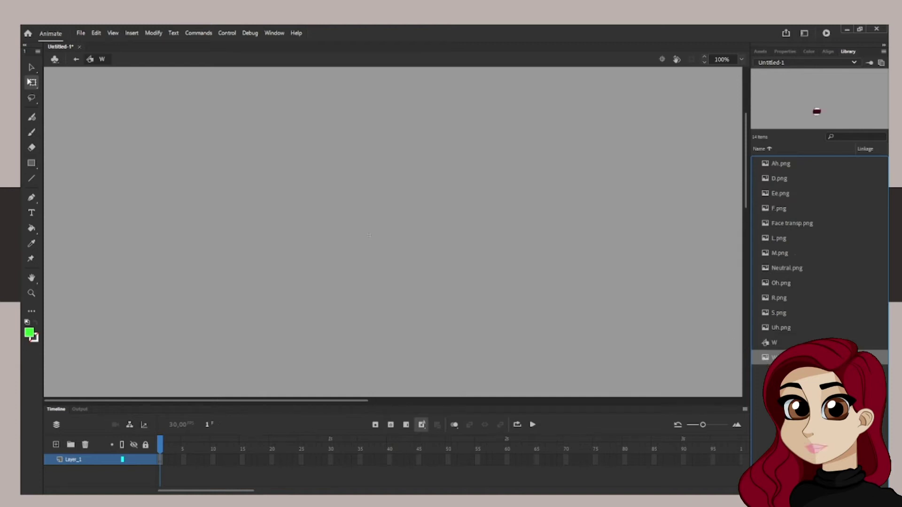
drag(643, 268, 418, 230)
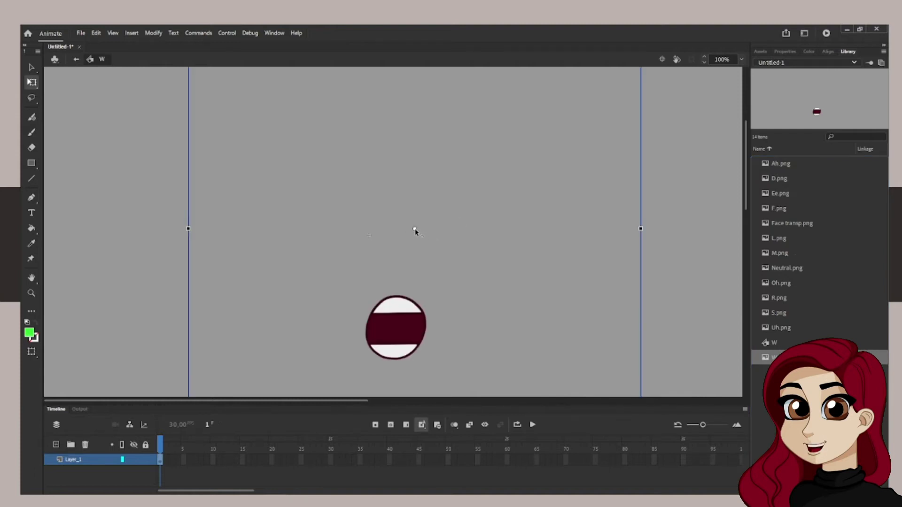
drag(415, 230, 378, 244)
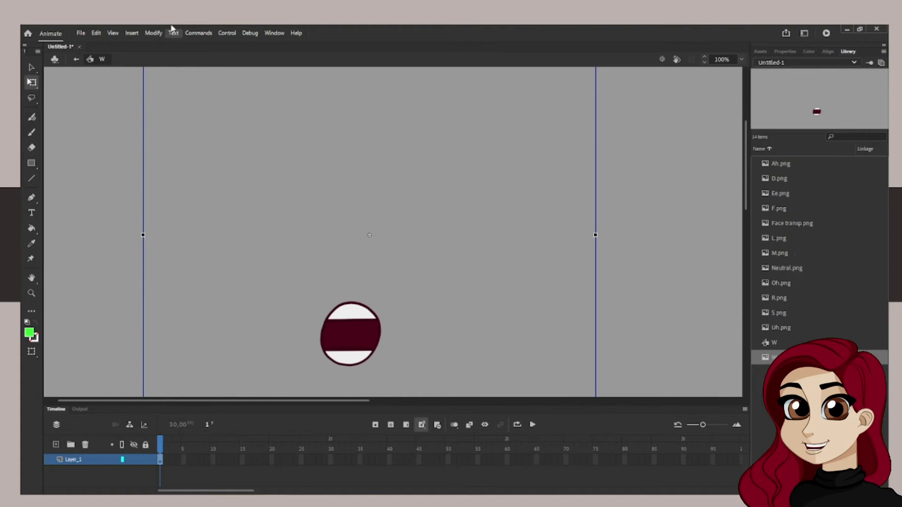
Create graphic symbols UH and S, placing Uh.png and S.png inside them.
click(131, 33)
click(141, 42)
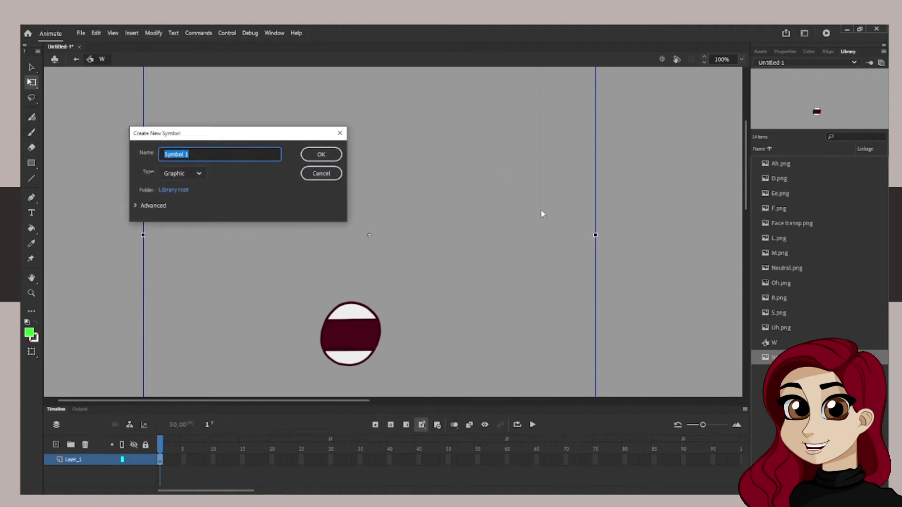
text(UH)
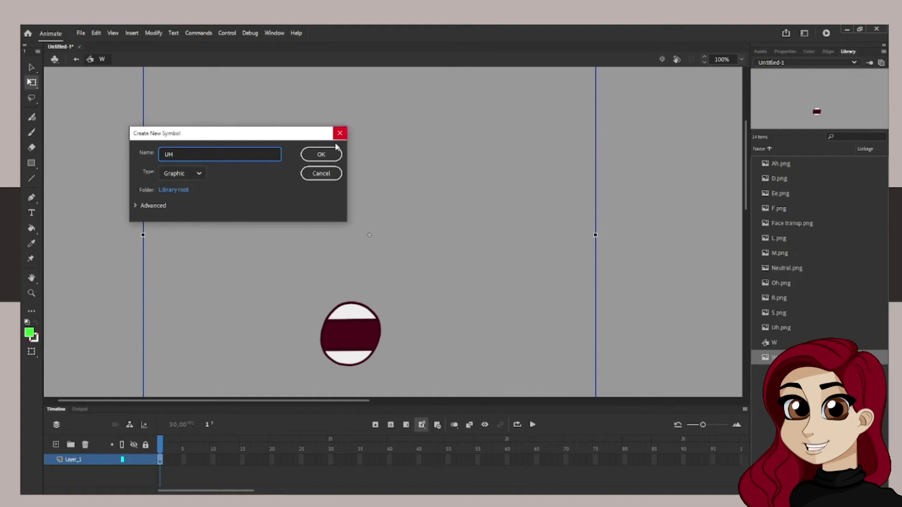
click(320, 155)
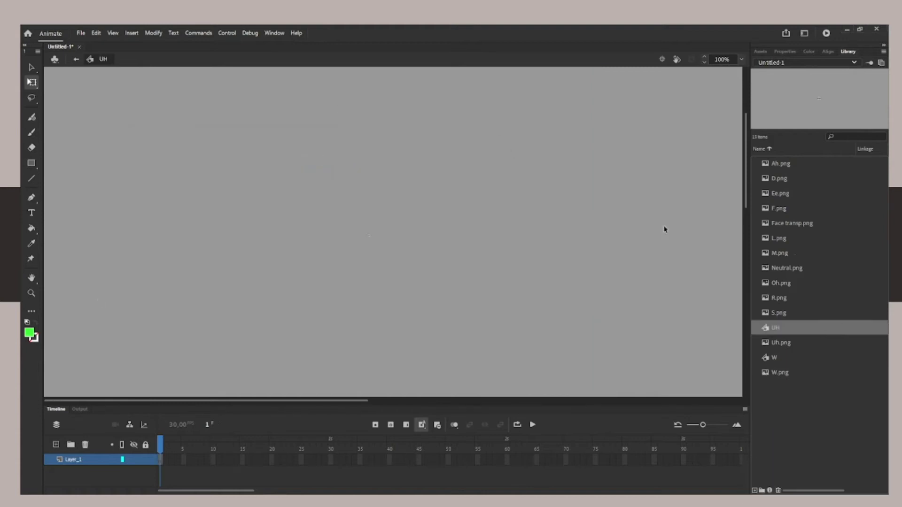
drag(781, 342, 383, 255)
click(131, 33)
click(141, 41)
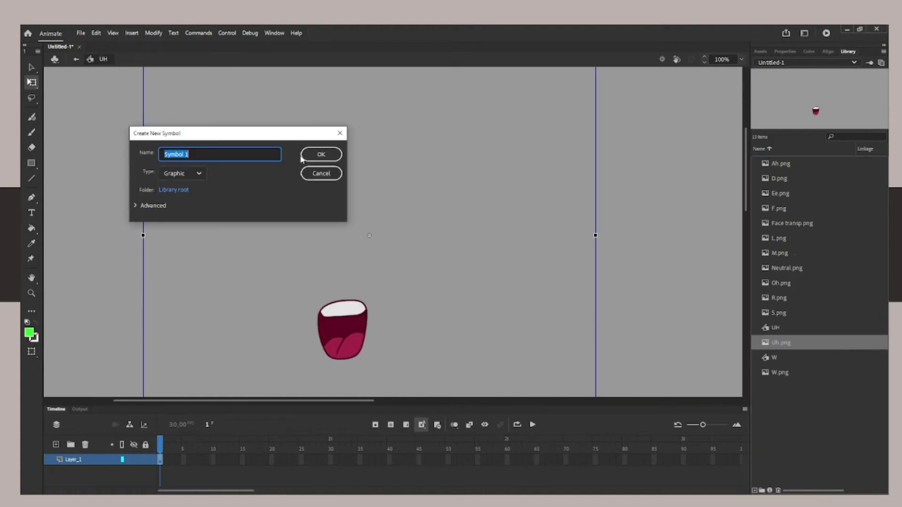
text(S)
click(305, 156)
drag(778, 327, 397, 244)
Create graphic symbols R and OH, placing R.png and Oh.png inside them.
click(131, 33)
click(140, 41)
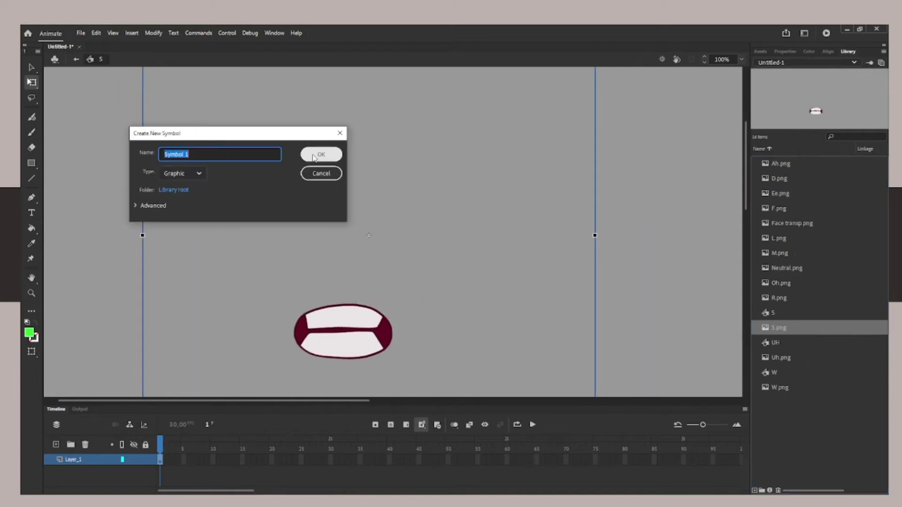
text(R)
click(314, 155)
drag(778, 312, 398, 227)
click(131, 33)
click(141, 41)
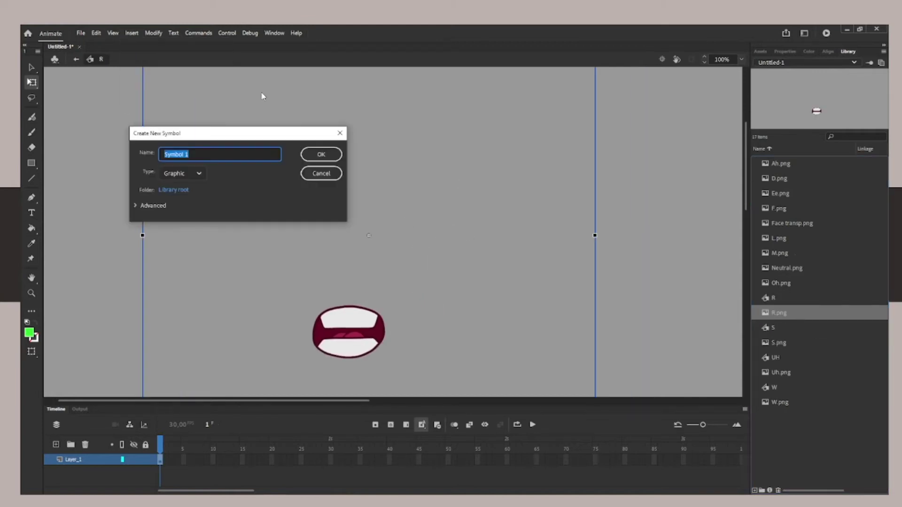
text(OH)
click(314, 155)
drag(780, 298, 438, 242)
drag(437, 242, 391, 242)
Create graphic symbols L and F, placing L.png and F.png inside them.
click(131, 33)
click(140, 42)
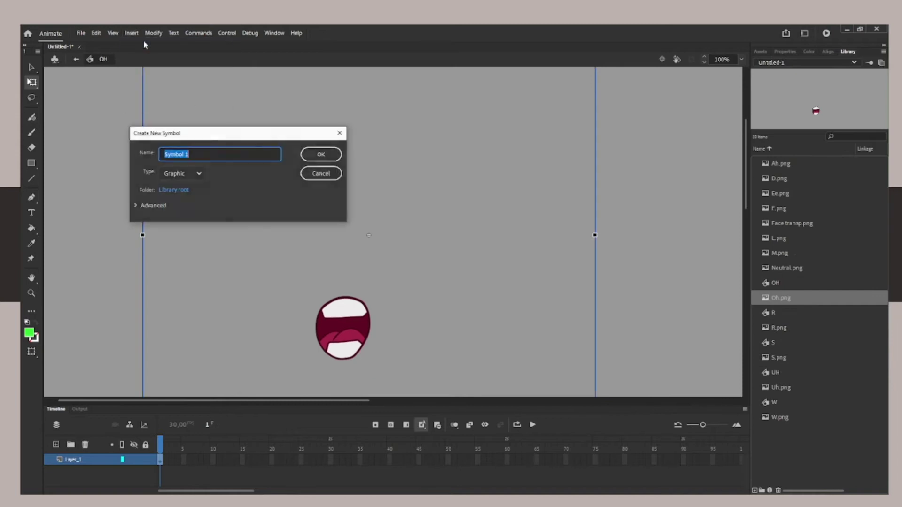
text(L)
click(321, 154)
drag(778, 252, 437, 244)
drag(437, 243, 371, 236)
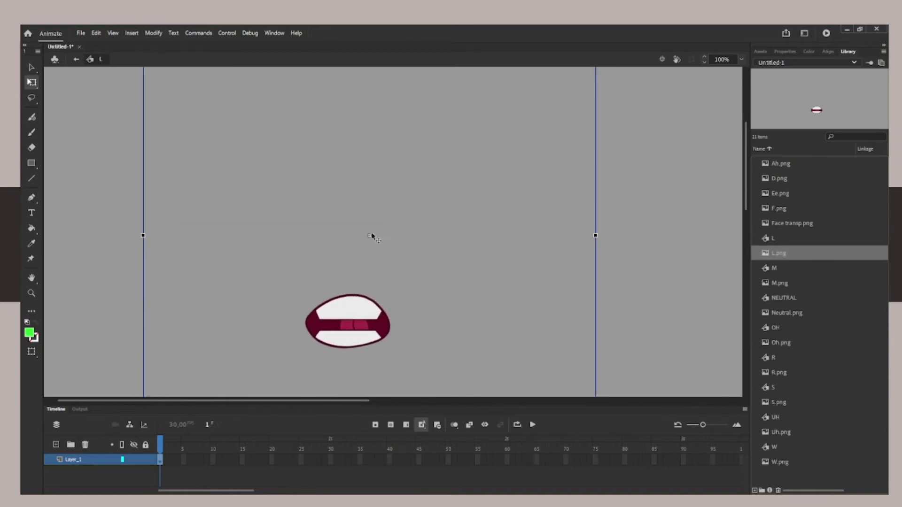
click(131, 33)
click(141, 41)
text(F)
click(321, 155)
drag(778, 223, 383, 219)
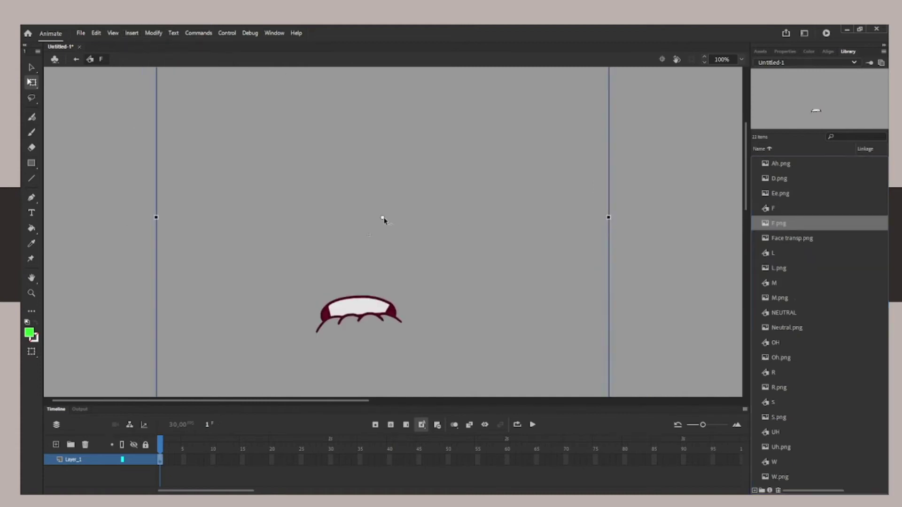
Create graphic symbols EE and D, placing Ee.png and D.png inside them.
key(ctrl+F8)
text(EE)
key(Return)
drag(780, 209, 389, 234)
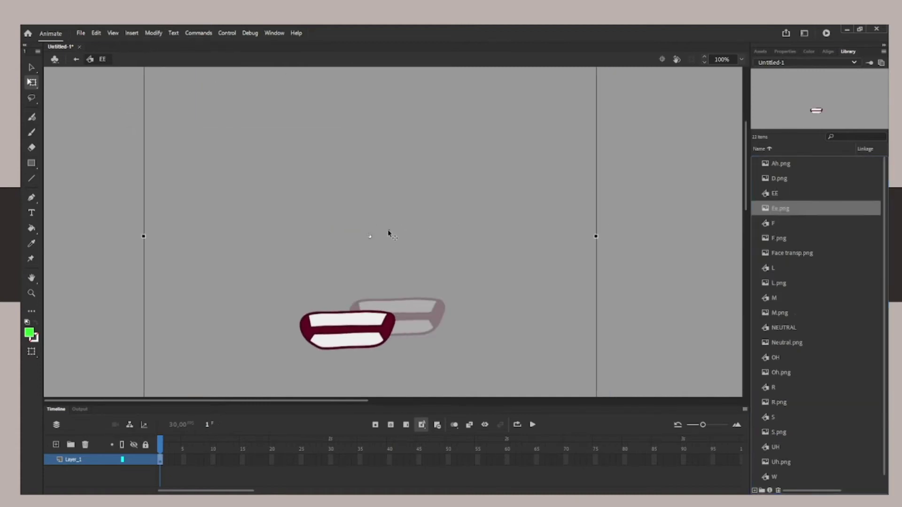
click(131, 33)
click(141, 41)
text(D)
key(Return)
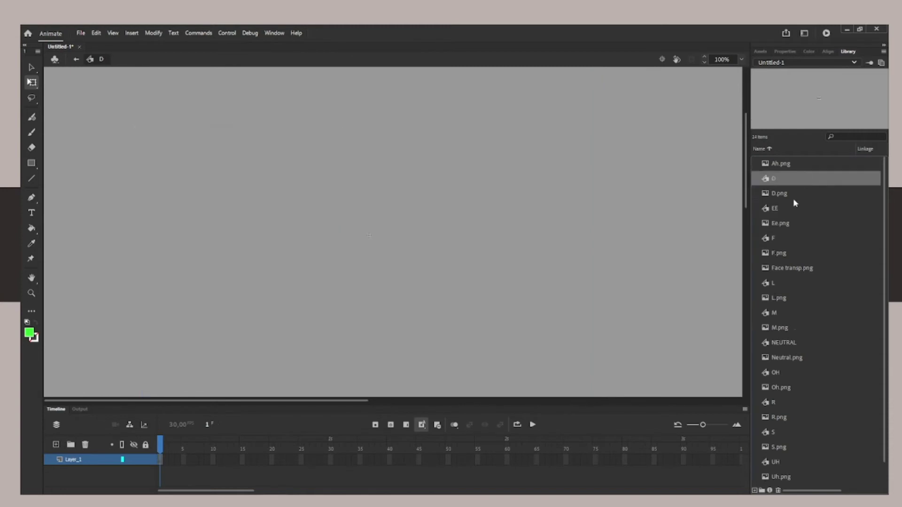
drag(779, 193, 341, 332)
Create the AH graphic symbol and place Ah.png near its stage bottom.
click(131, 33)
click(140, 41)
text(AH)
key(Return)
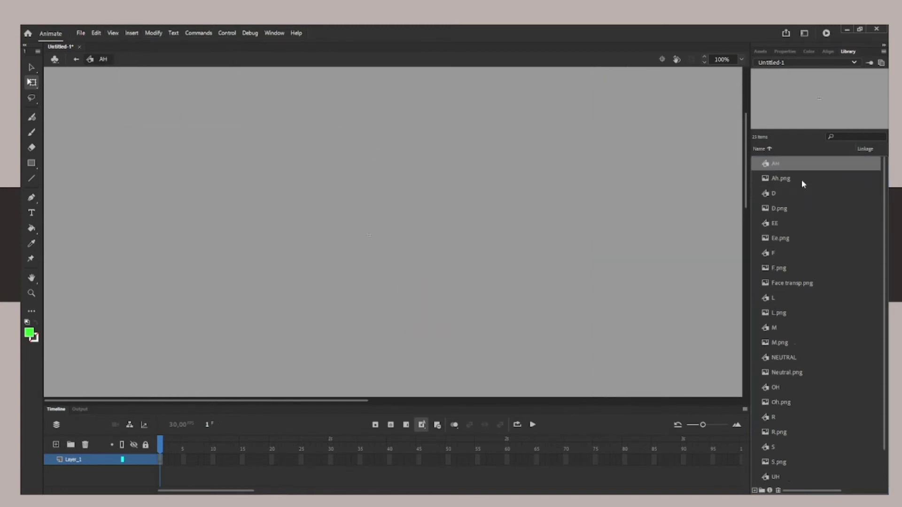
drag(803, 184, 405, 227)
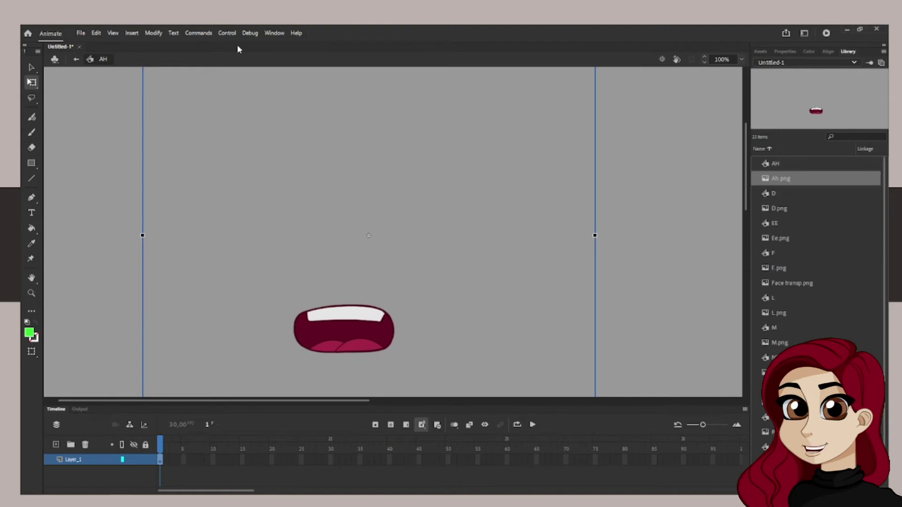
click(132, 33)
Name a new Graphic symbol 'mOUTH' and confirm it to start editing it.
click(137, 42)
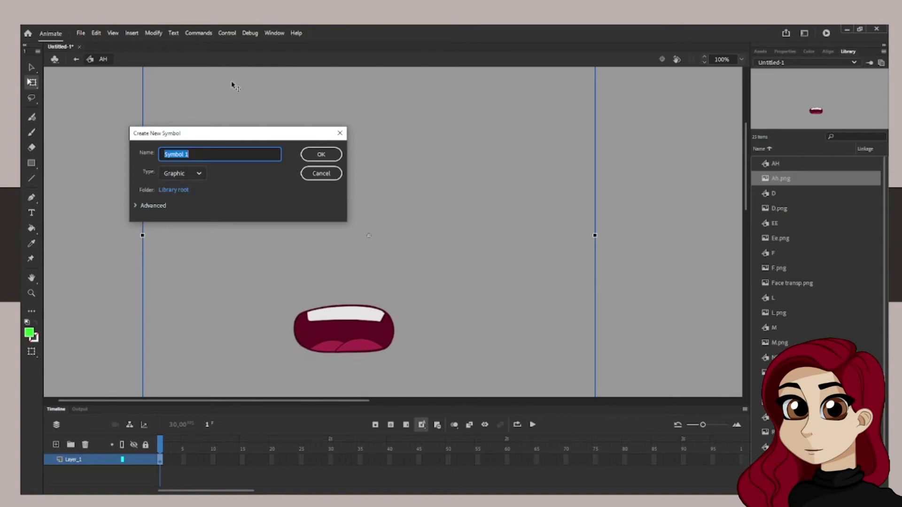
text(mOUTH)
click(319, 161)
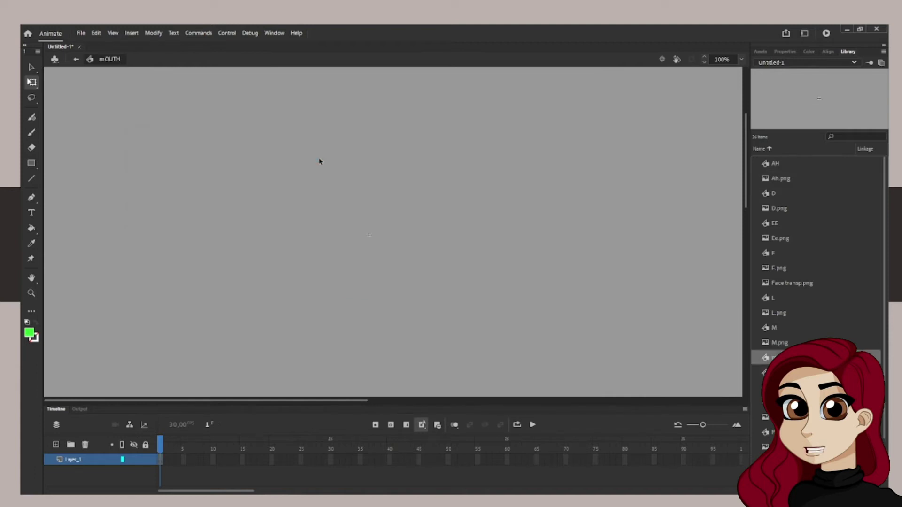
Fill mOUTH's Layer_1 with empty keyframes up to frame 12, then return to frame 1.
click(374, 426)
click(376, 427)
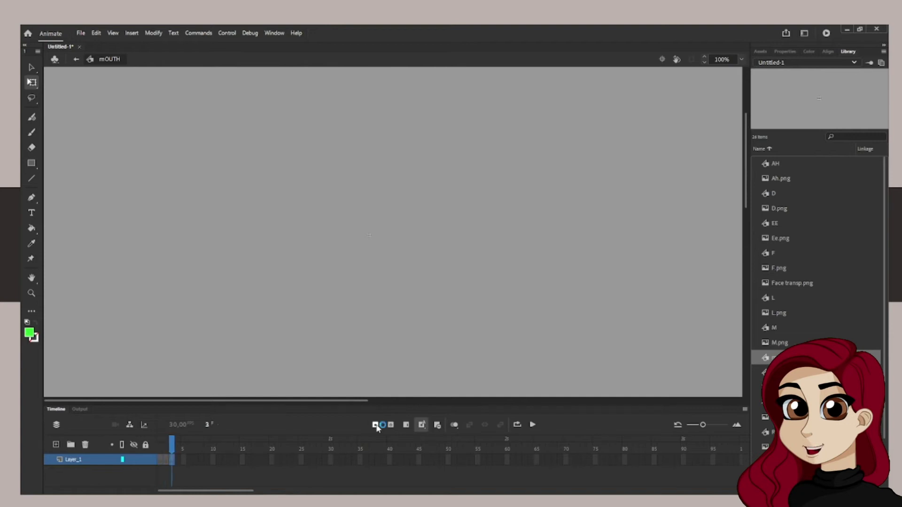
click(375, 425)
click(376, 425)
click(375, 425)
click(375, 426)
click(375, 426)
click(375, 425)
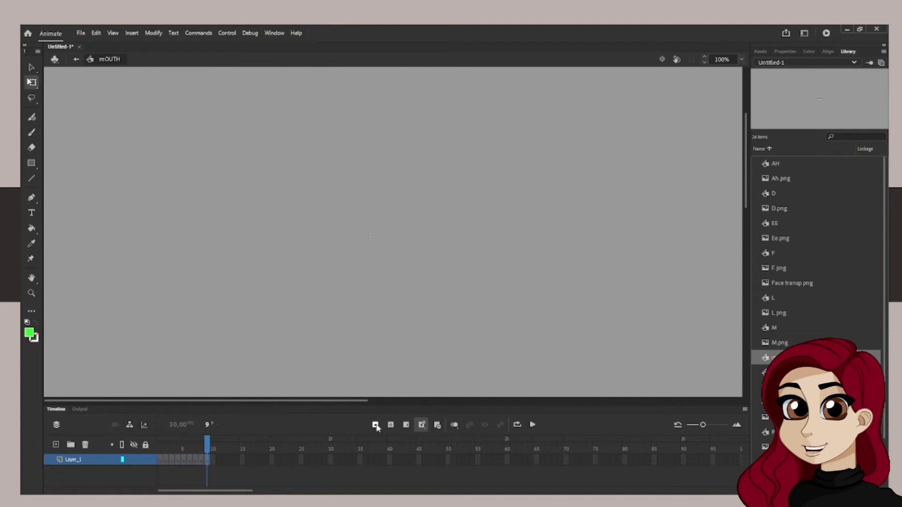
click(375, 425)
click(375, 426)
click(375, 425)
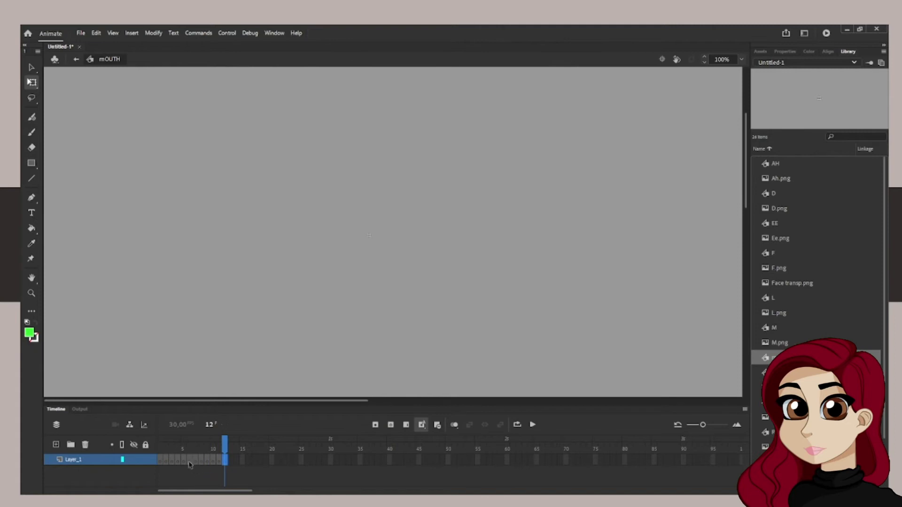
click(162, 452)
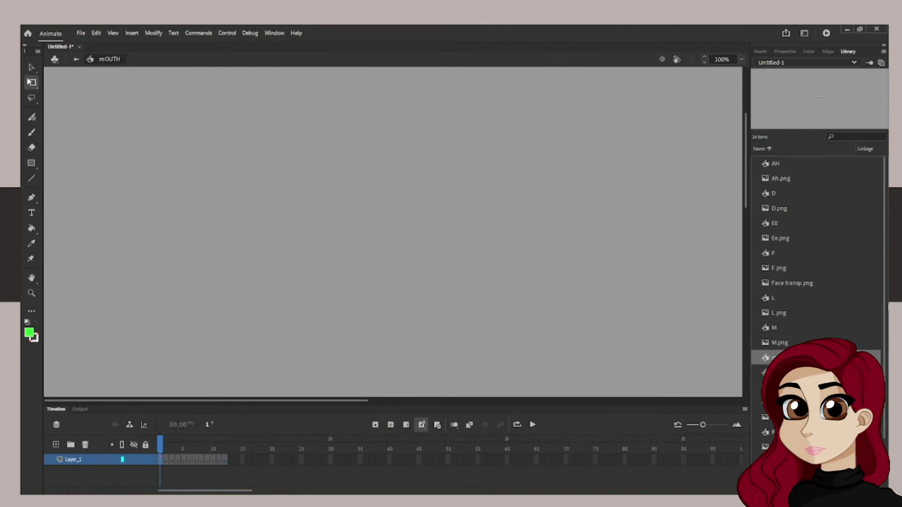
scroll(867, 302, down, 2)
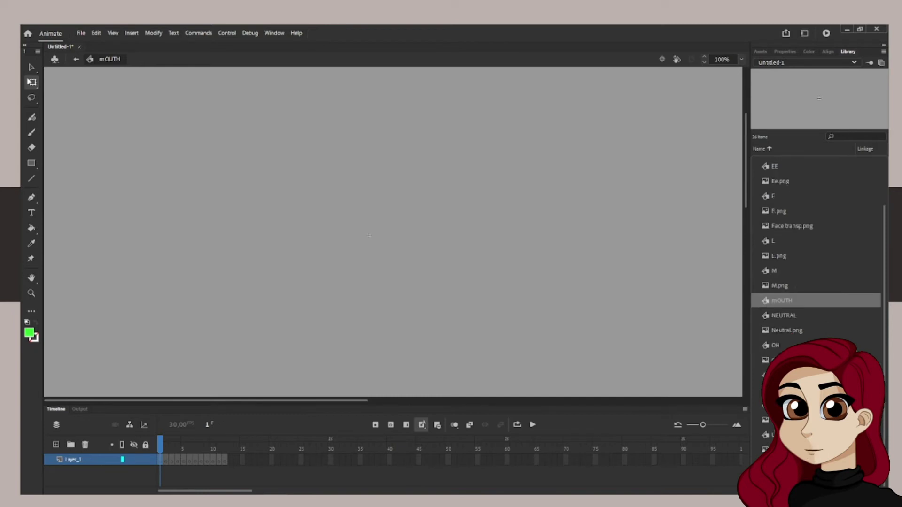
Paste a chosen mouth shape onto frame 1 and nudge it up and right into position.
click(867, 301)
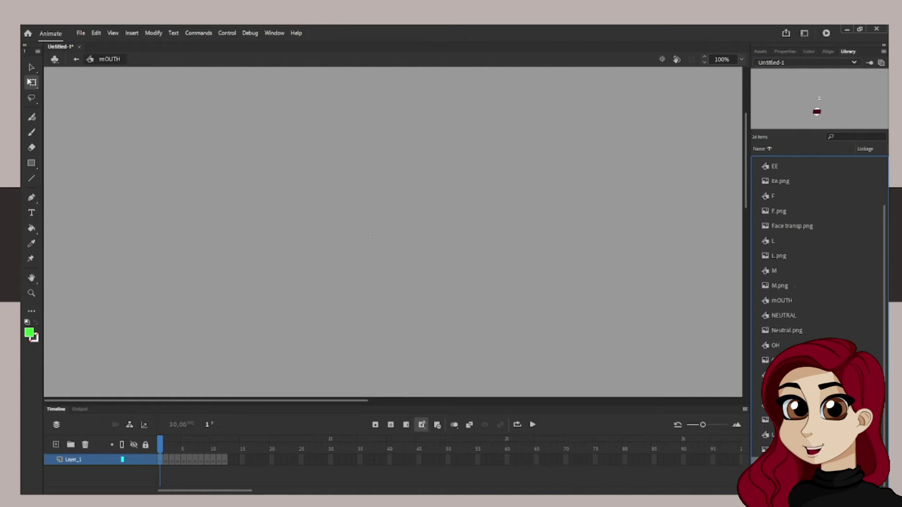
key(ctrl+v)
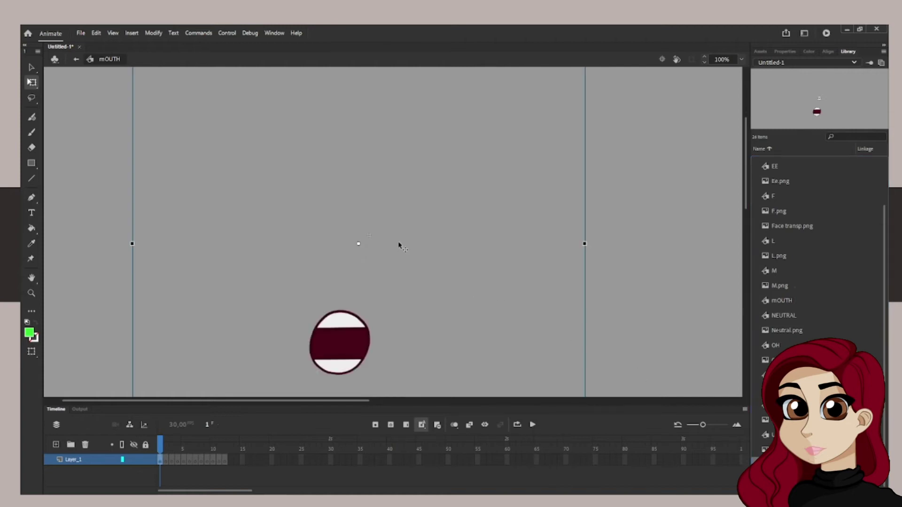
key(shift+Right)
key(shift+Up)
key(shift+Right)
key(shift+Up)
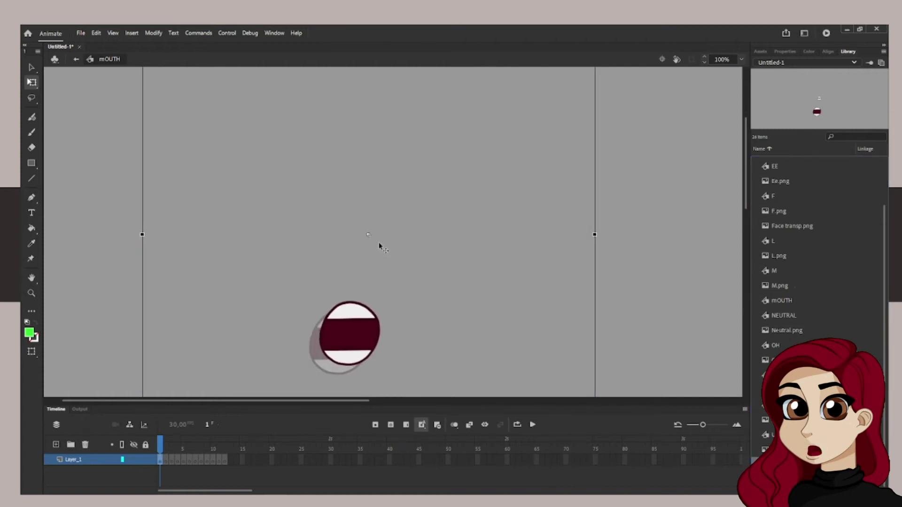
key(Down)
key(Down)
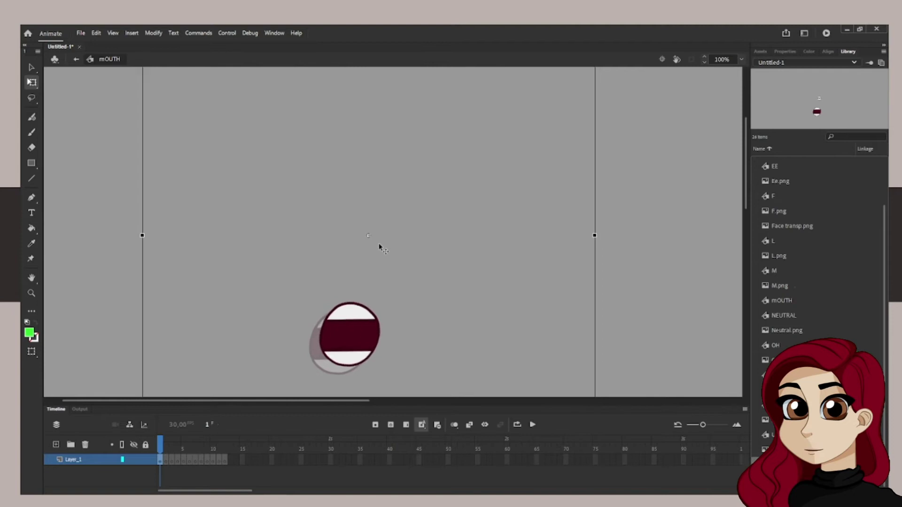
key(Right)
key(Right)
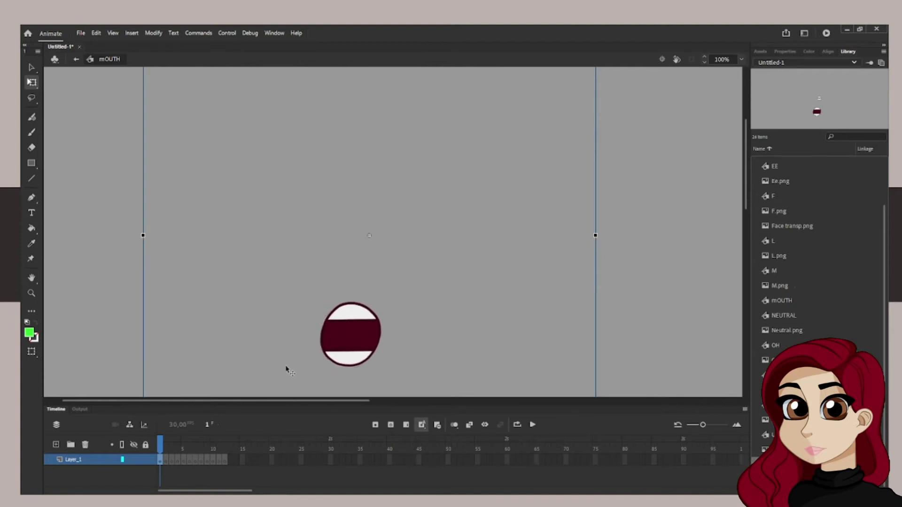
Place mouth shapes on frames 2 and 3, with a wide teeth-baring mouth on frame 3.
click(167, 460)
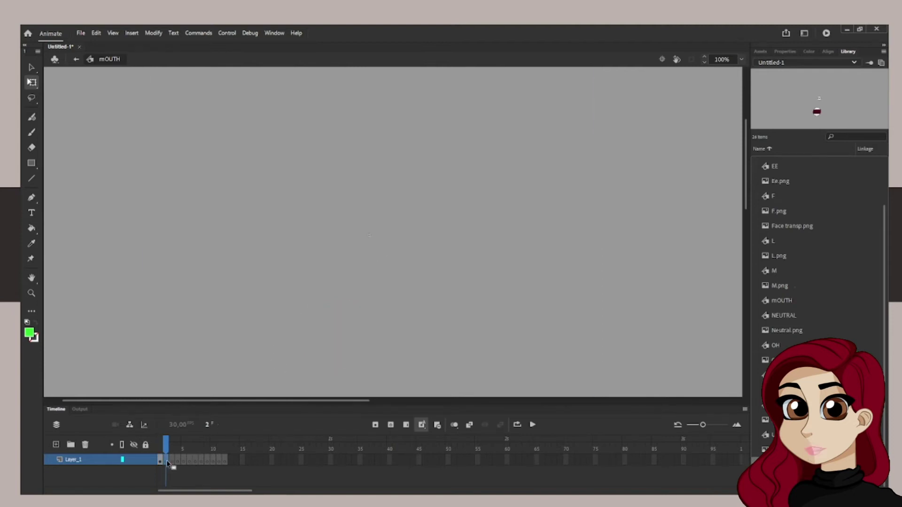
drag(766, 434, 394, 256)
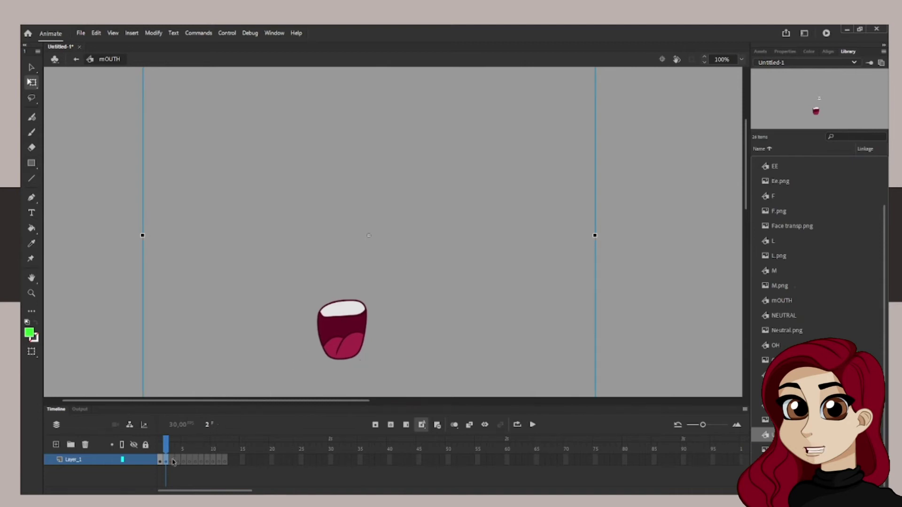
click(173, 460)
click(779, 405)
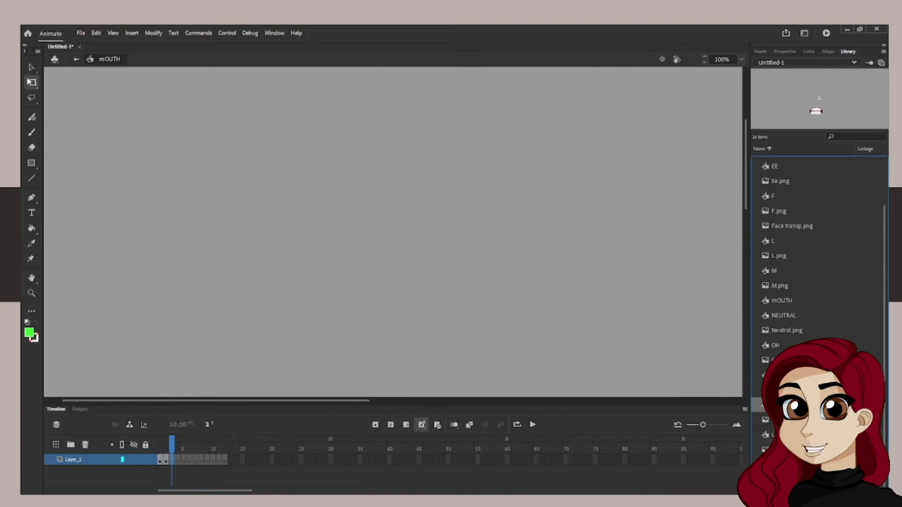
drag(503, 303, 388, 242)
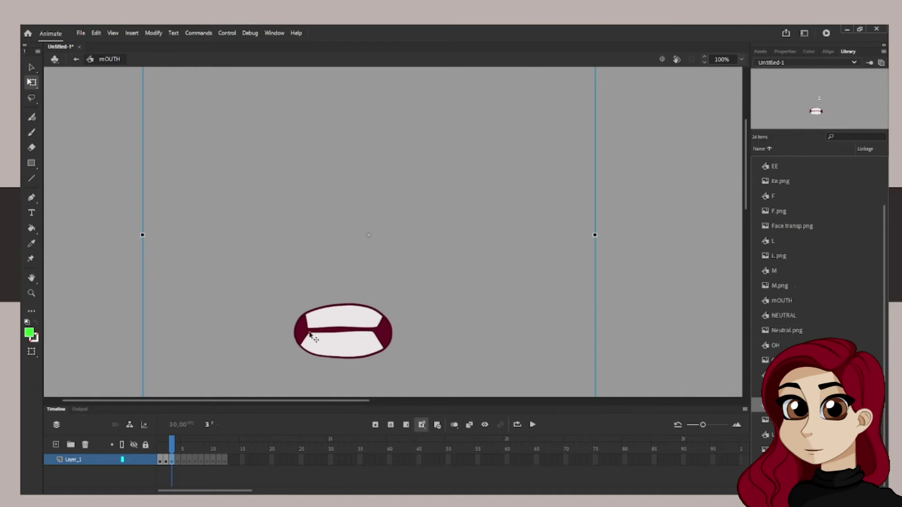
Place the next mouth shape on frame 4, OH on frame 5, and NEUTRAL on frame 6.
click(178, 460)
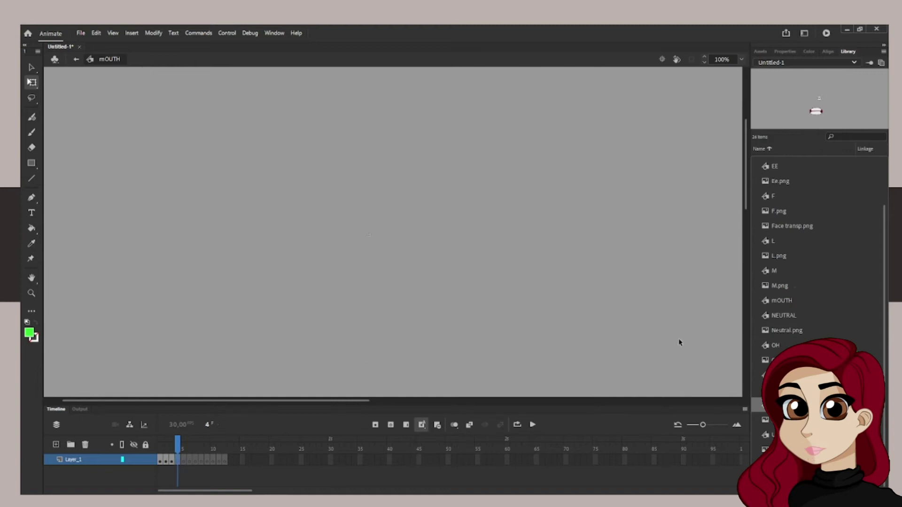
click(753, 372)
drag(756, 374, 410, 247)
click(184, 460)
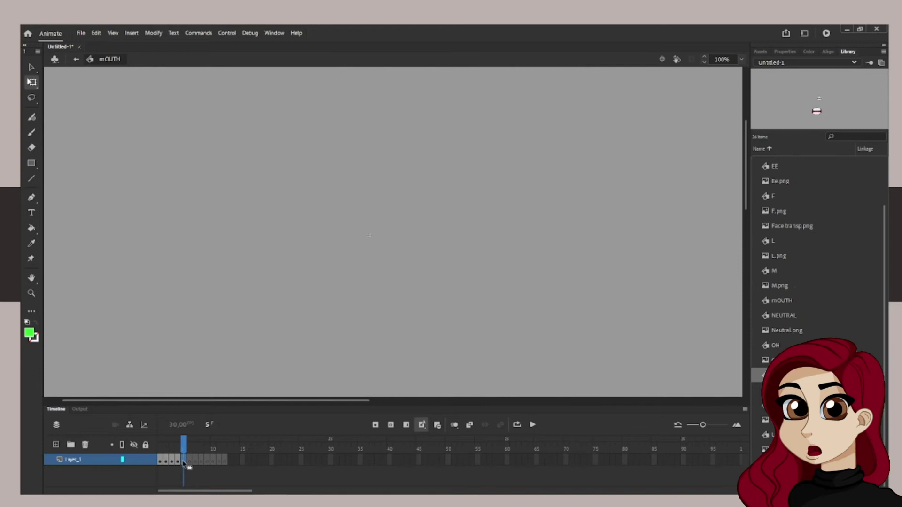
click(780, 348)
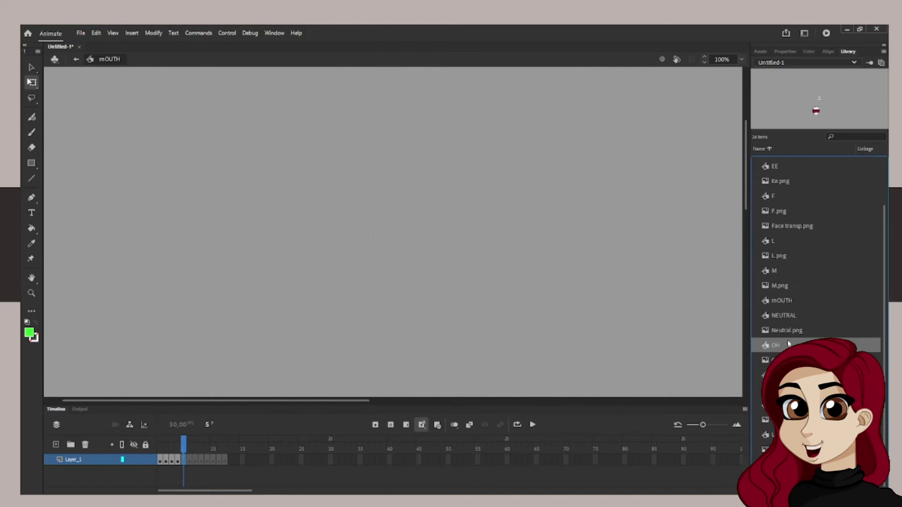
drag(788, 343, 441, 246)
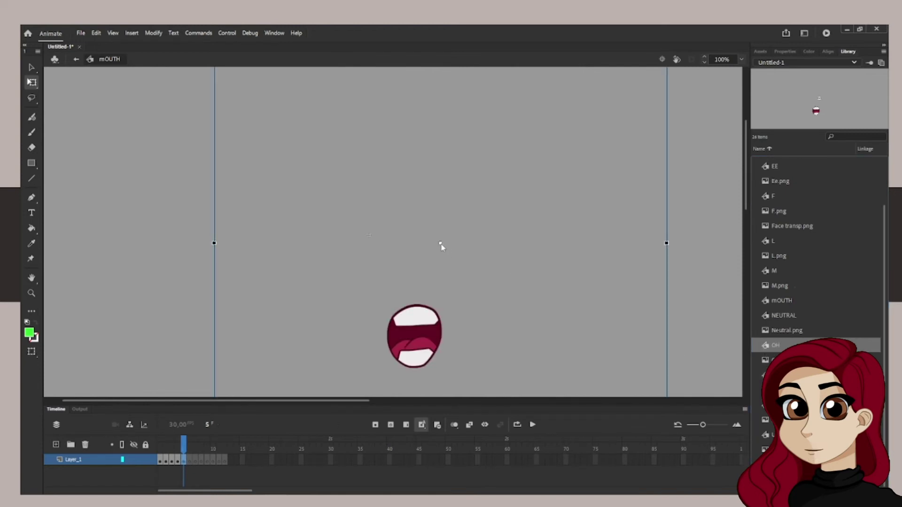
drag(437, 242, 400, 243)
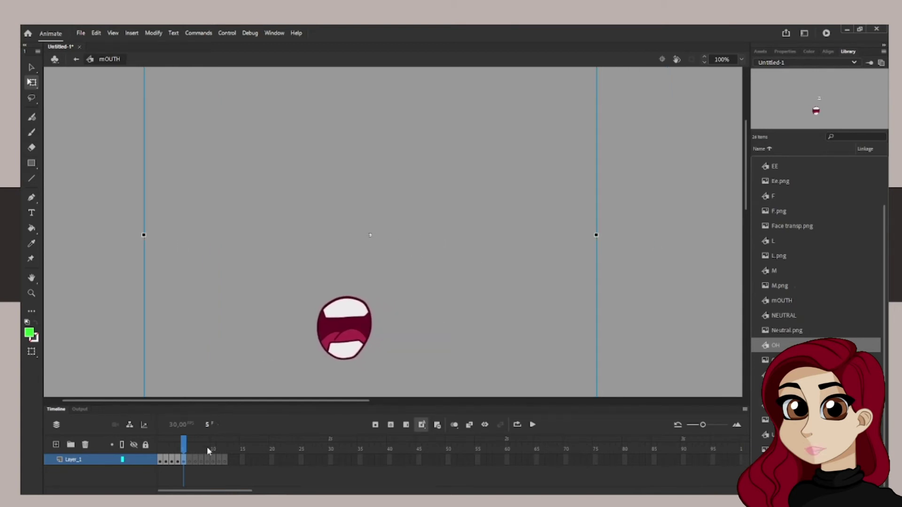
click(190, 463)
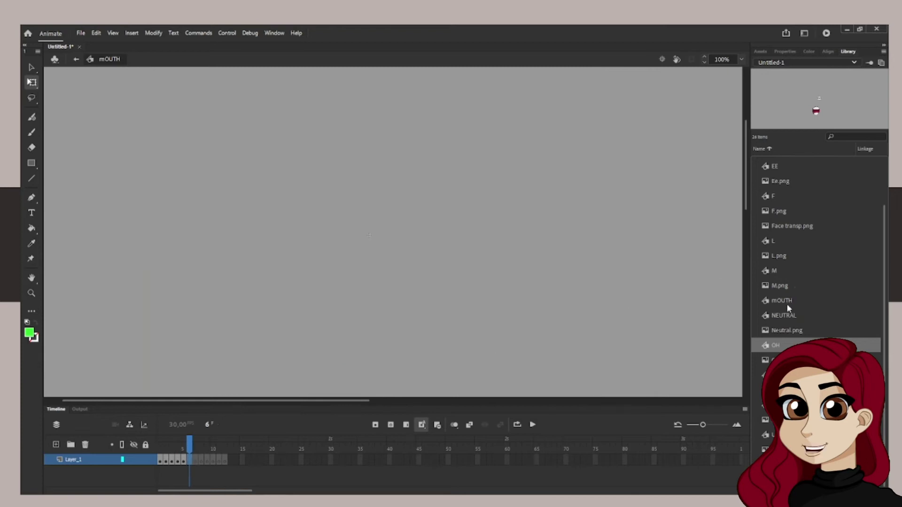
drag(797, 316, 407, 244)
Add keyframes and place M, L, F, EE on frames 7–10 and AH on frame 12.
key(period)
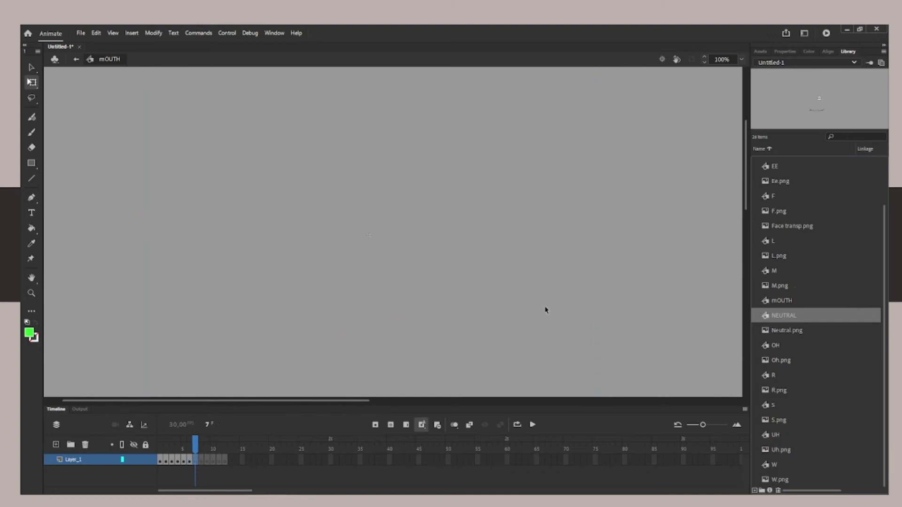
drag(798, 271, 407, 255)
key(period)
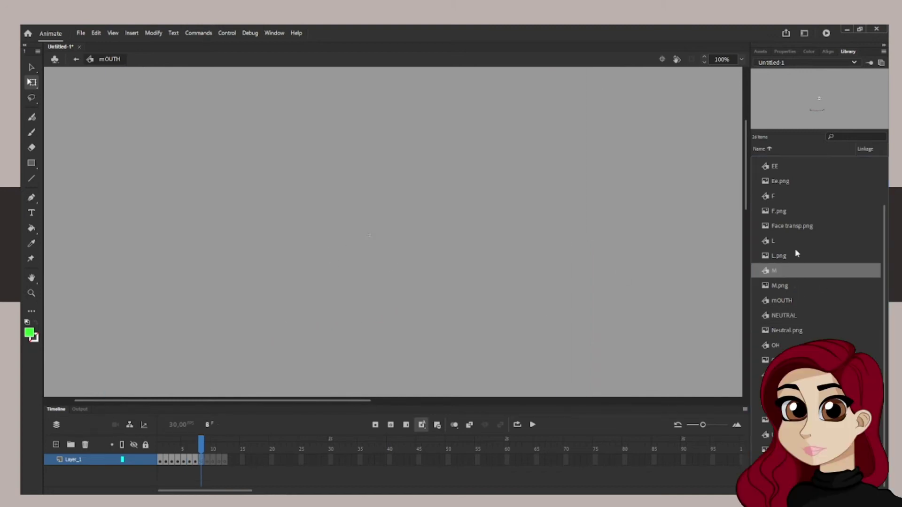
drag(794, 242, 392, 227)
key(period)
drag(798, 196, 435, 229)
key(period)
drag(775, 223, 410, 260)
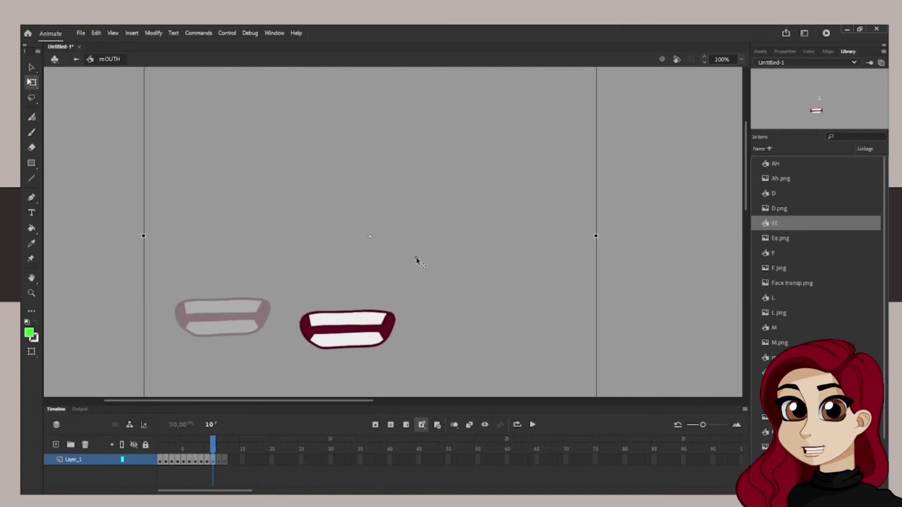
key(F6)
key(F7)
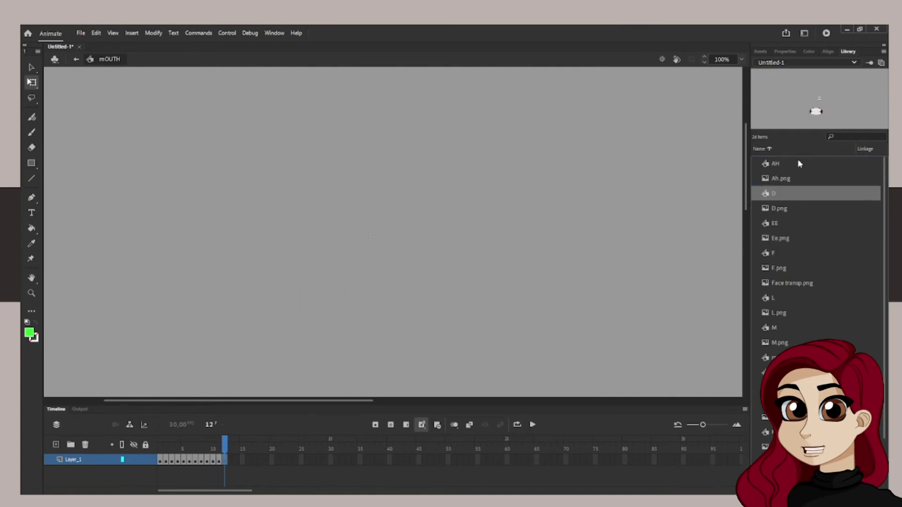
drag(797, 165, 449, 230)
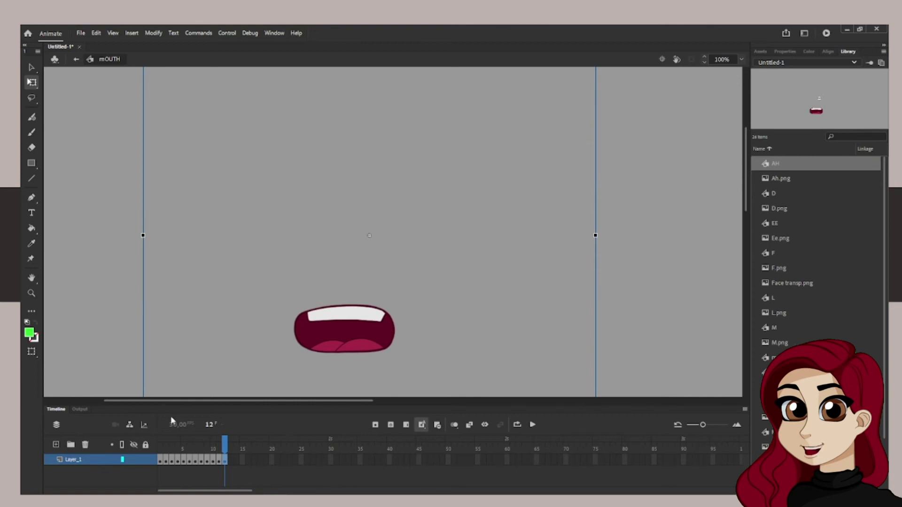
drag(161, 462, 183, 460)
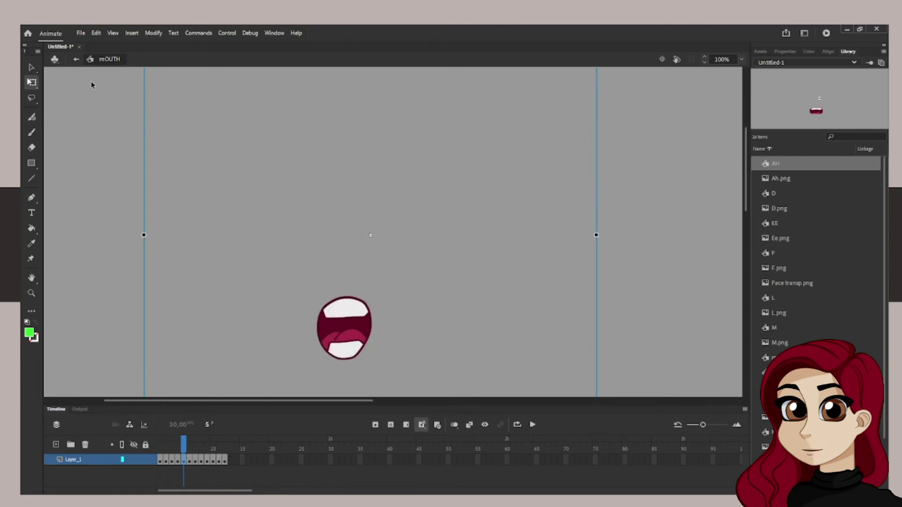
Return from the mOUTH symbol to Scene 1 and add Layer_2 above Layer_1.
click(76, 59)
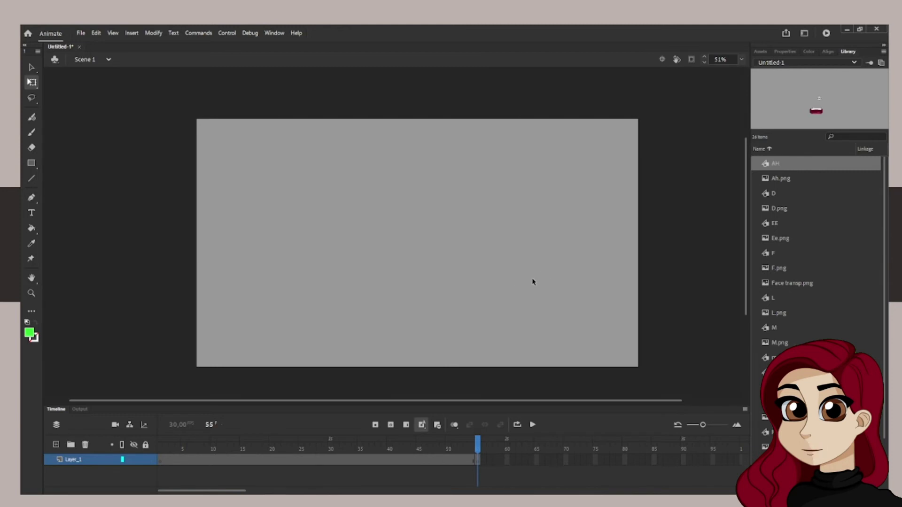
click(57, 445)
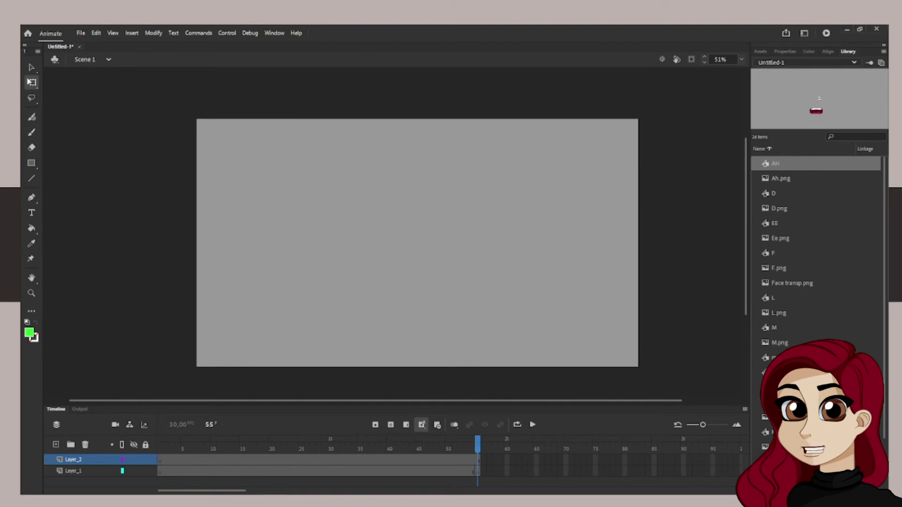
Import Austin voice_01.wav into the Library and select it to preview its waveform.
drag(311, 198, 583, 202)
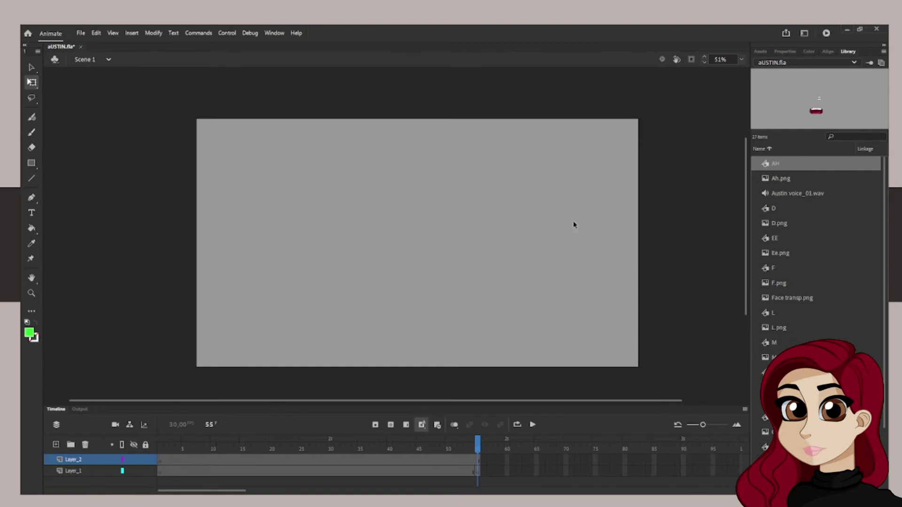
click(806, 195)
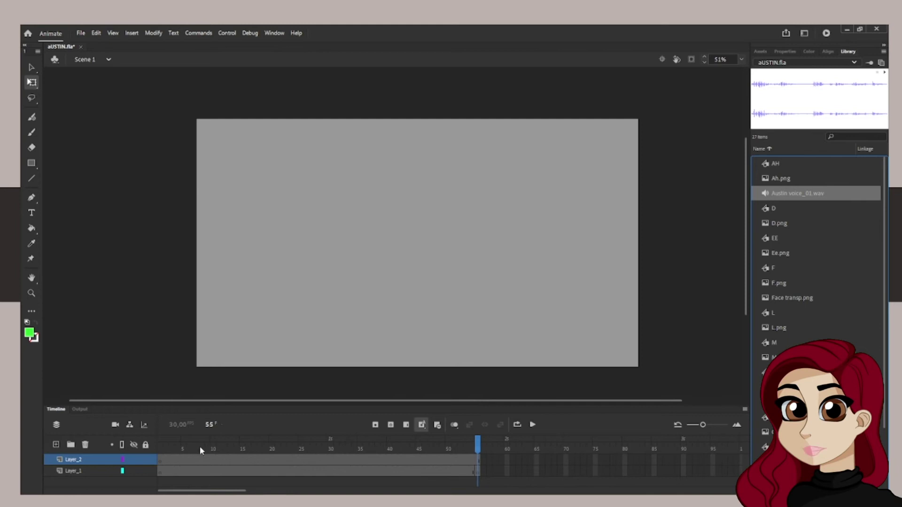
Place the voice recording on Layer_2 at frame 1 and extend its span to frame 88.
click(160, 445)
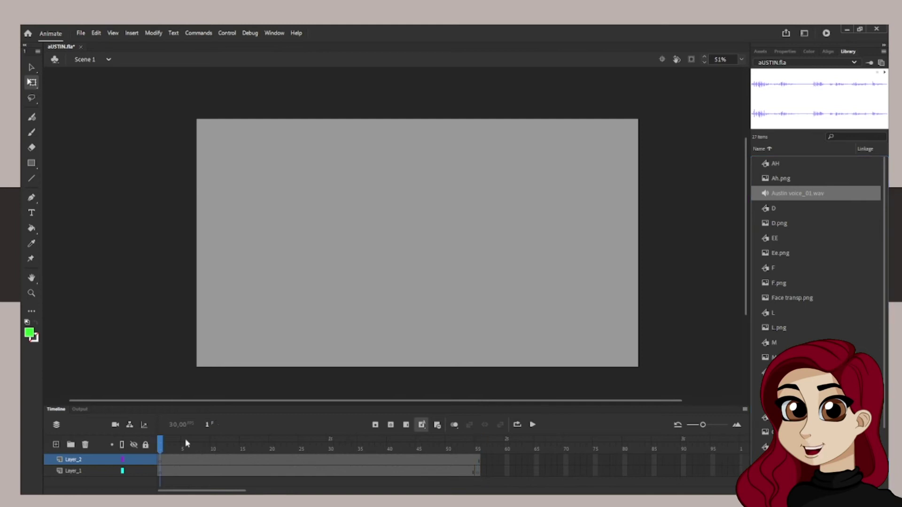
drag(801, 195, 396, 212)
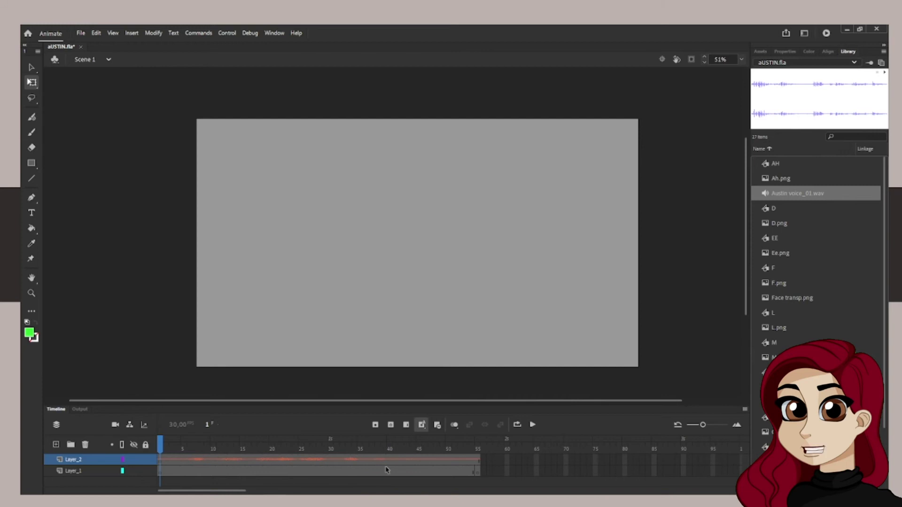
click(482, 462)
click(483, 459)
drag(484, 463, 673, 465)
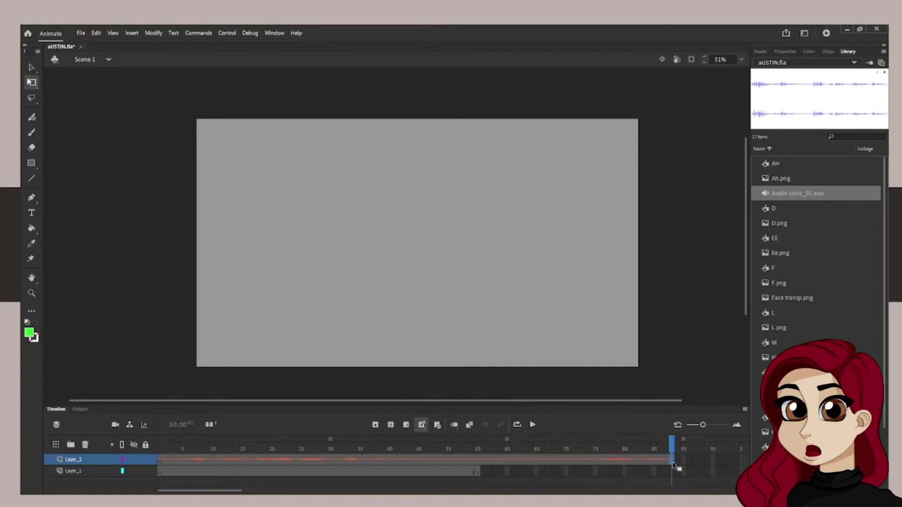
Keep stretching Layer_2's frames past frame 135 out to frame 351, then scroll back to the start.
drag(190, 490, 234, 491)
click(372, 459)
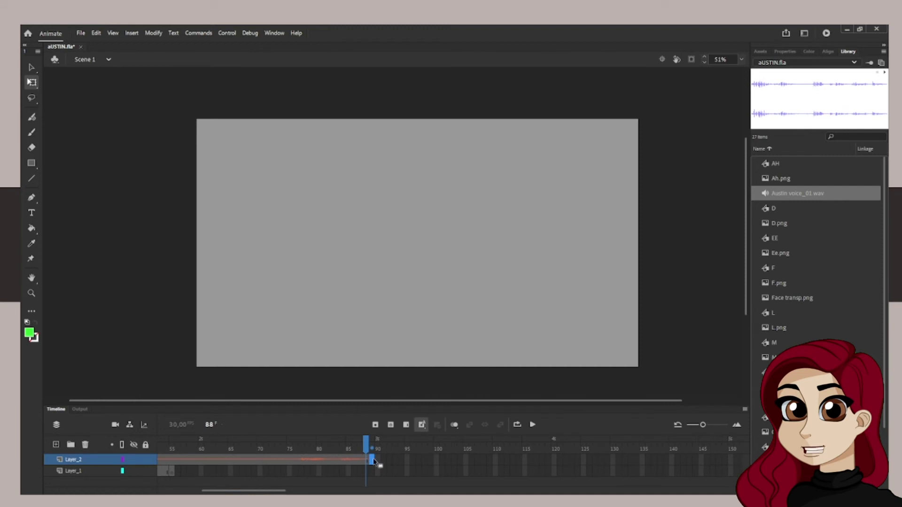
drag(374, 461, 642, 466)
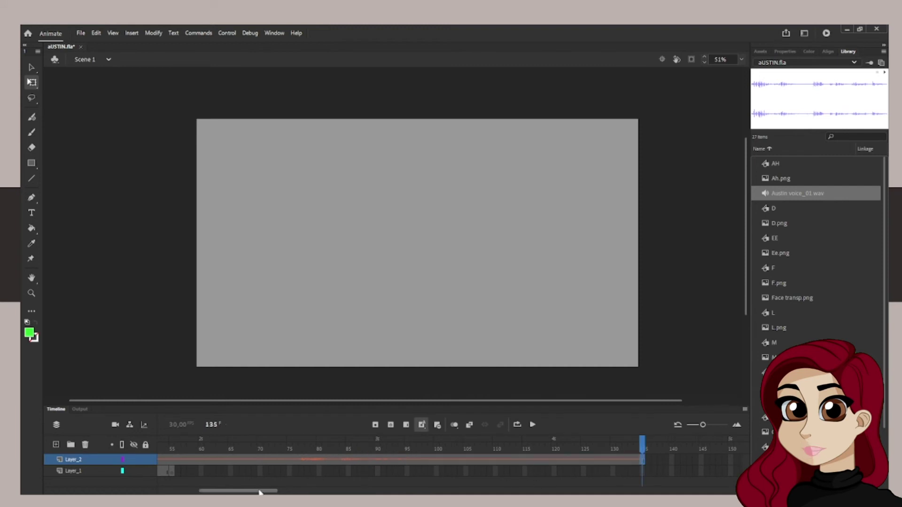
drag(261, 492, 301, 492)
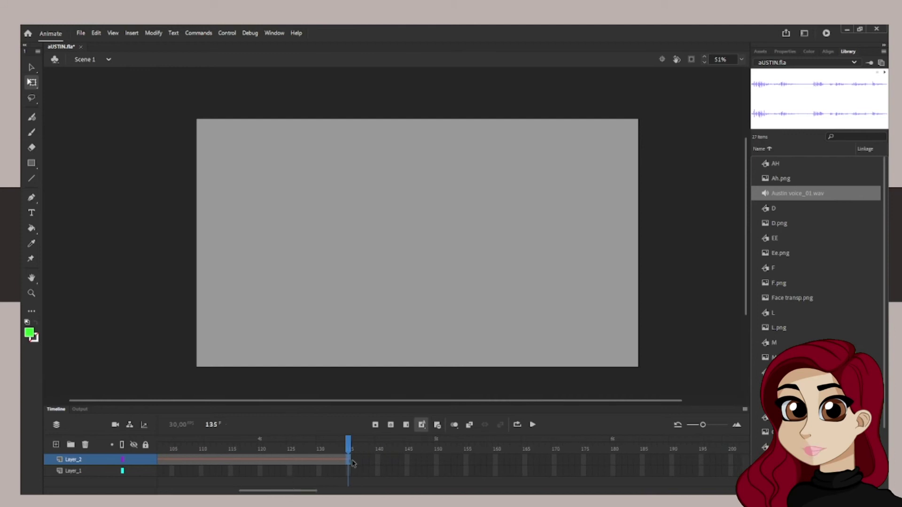
click(354, 461)
drag(354, 462, 520, 463)
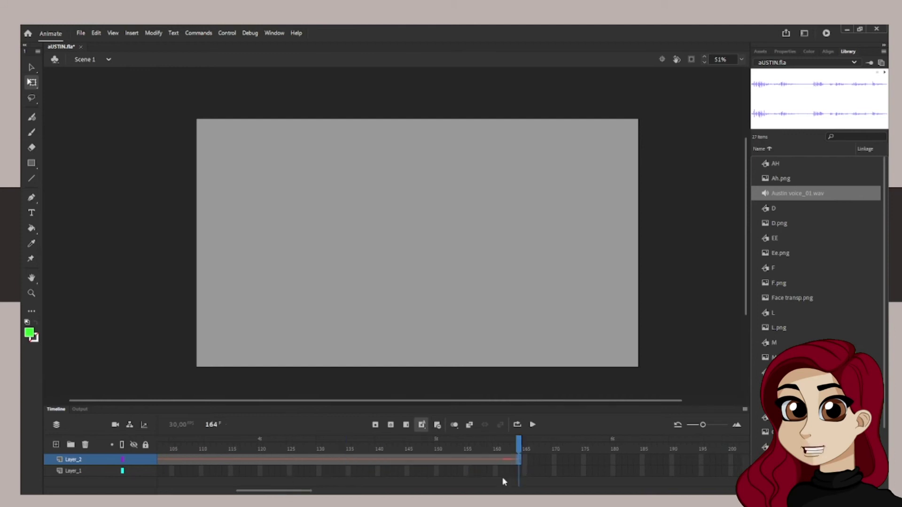
click(315, 492)
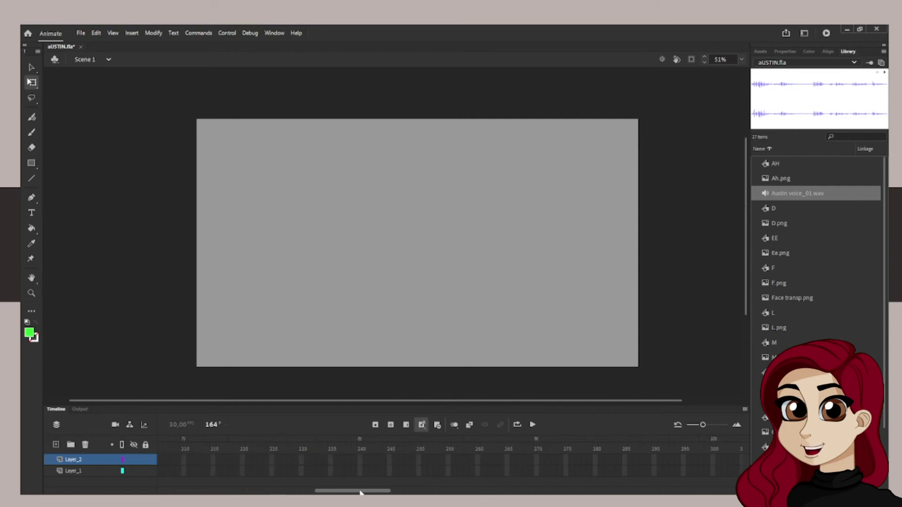
drag(360, 492, 316, 491)
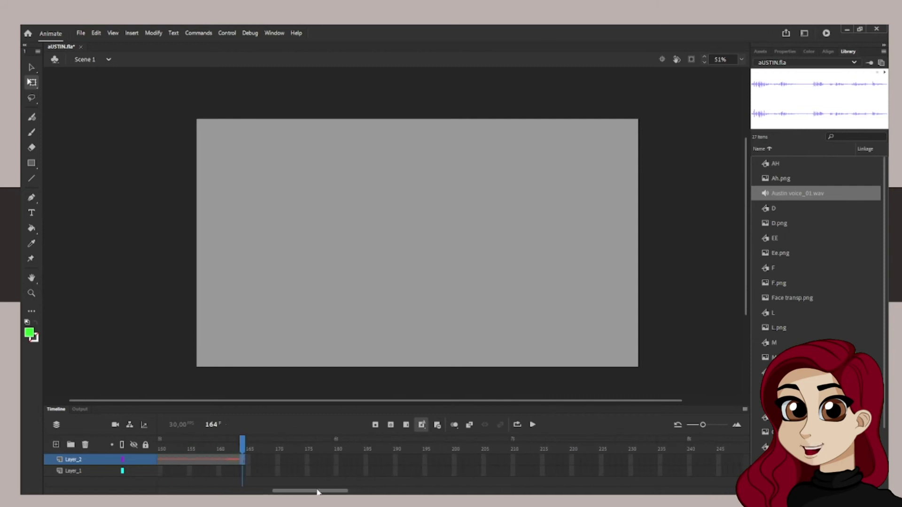
drag(243, 460, 747, 463)
drag(362, 491, 94, 486)
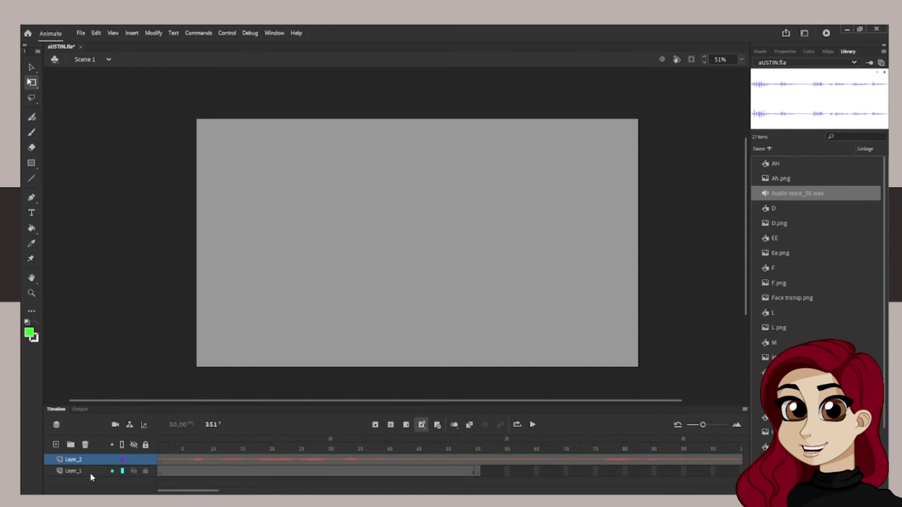
Delete Layer_1, add Layer_3 above the voice layer, and select its frame 1.
click(86, 470)
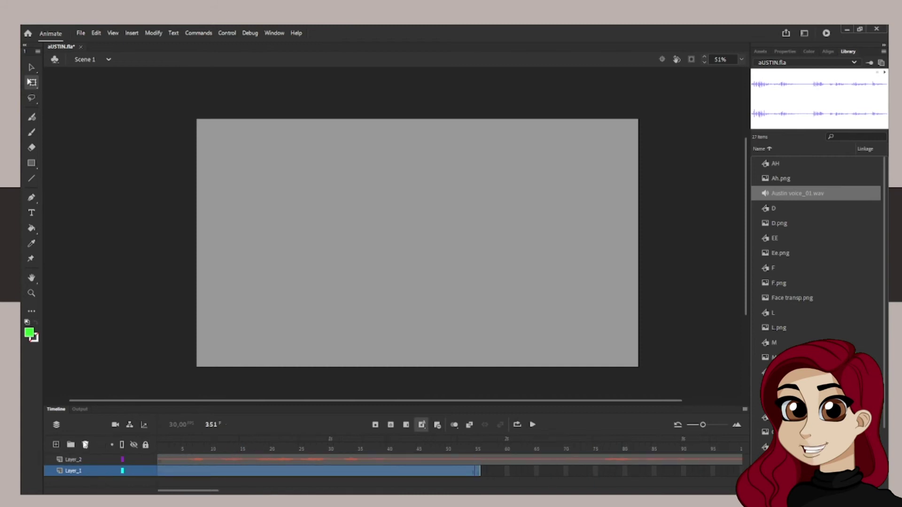
click(86, 444)
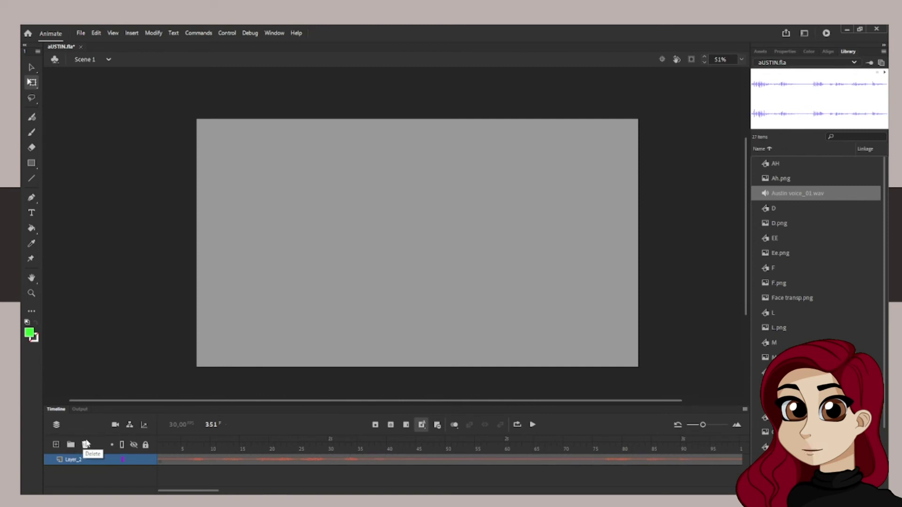
click(57, 445)
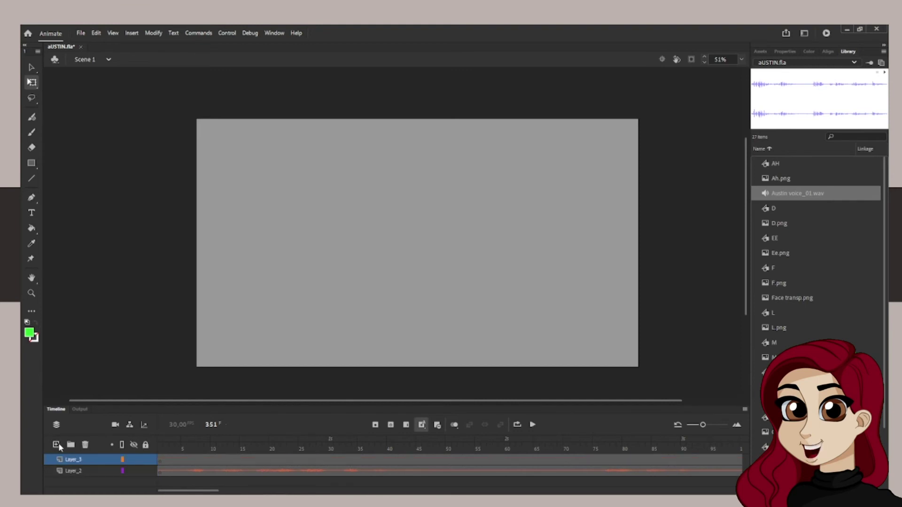
click(160, 446)
click(162, 460)
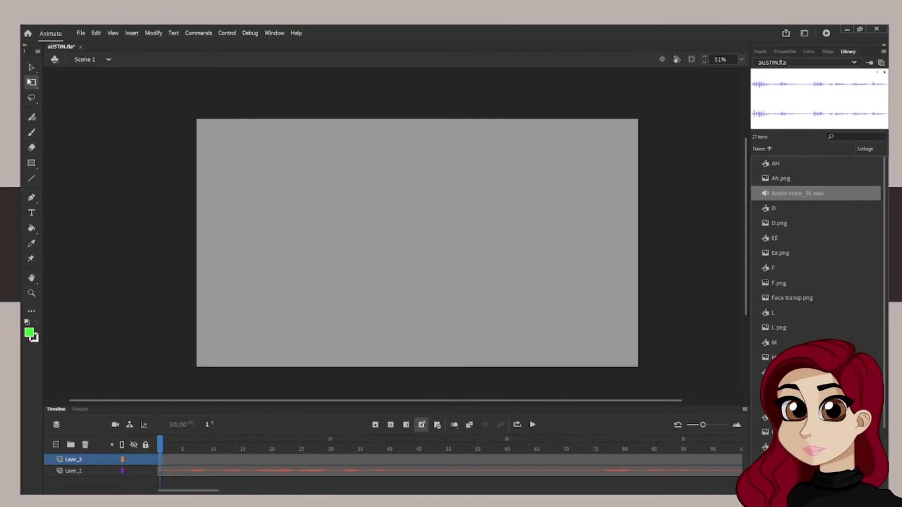
Place Face transp.png on Layer_3, nudge it down, and put the mOUTH symbol on new Layer_4.
scroll(817, 259, down, 5)
drag(792, 226, 459, 259)
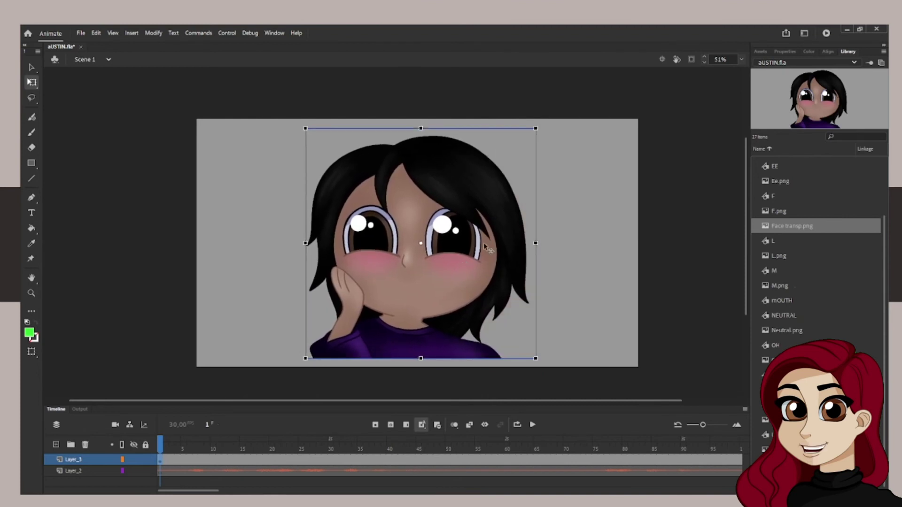
key(Down)
key(Down)
key(Down)
key(Down)
key(Down)
key(Down)
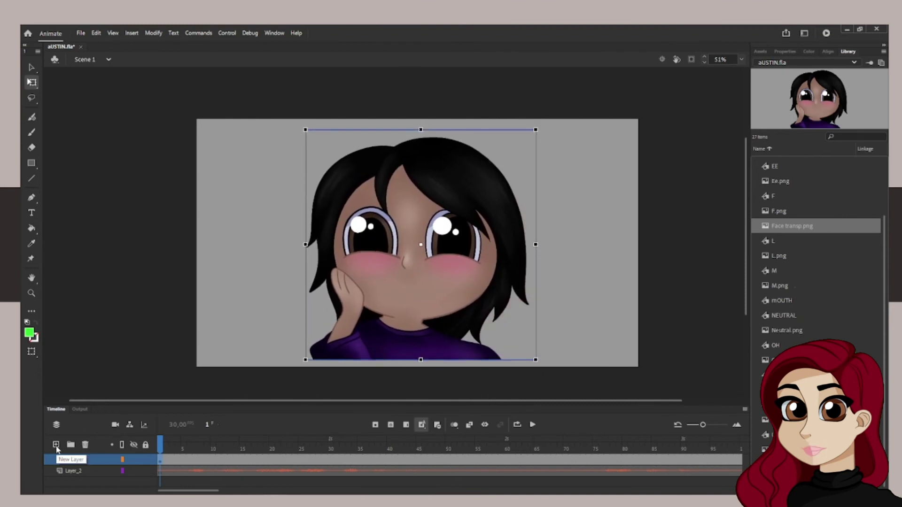
click(57, 446)
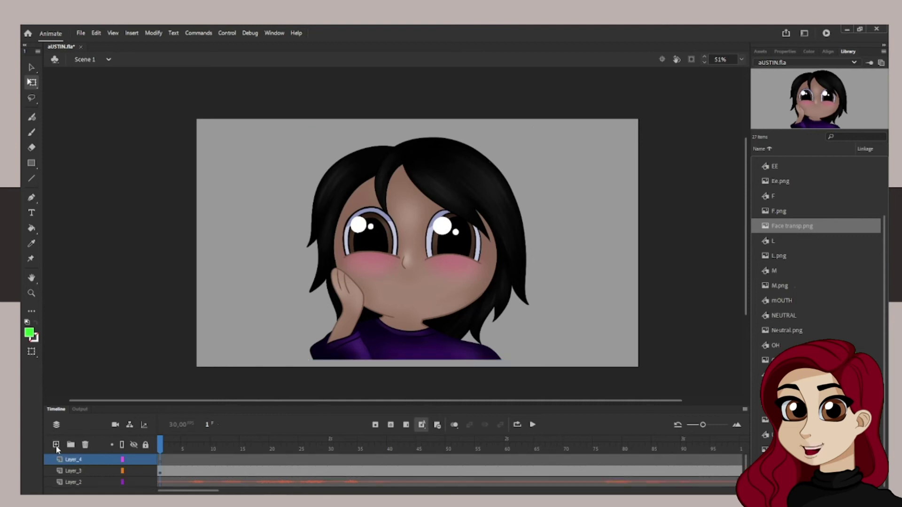
click(794, 303)
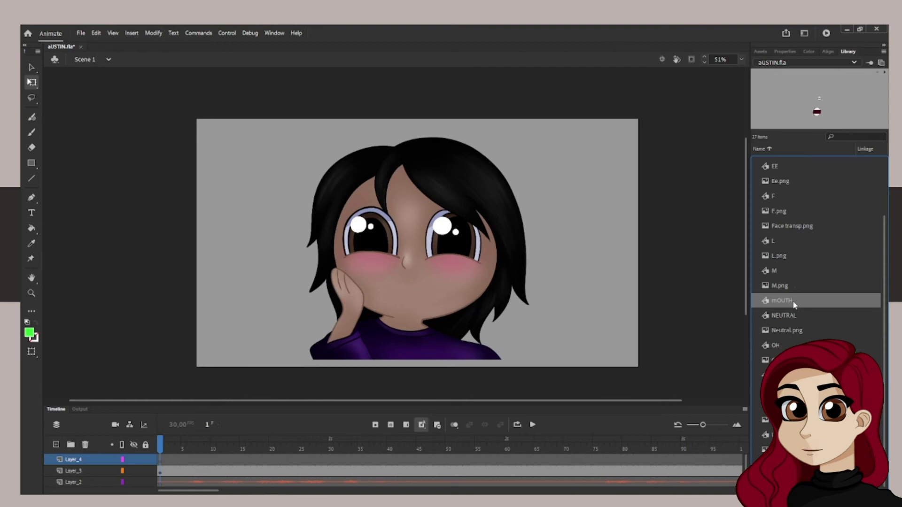
drag(794, 304, 436, 269)
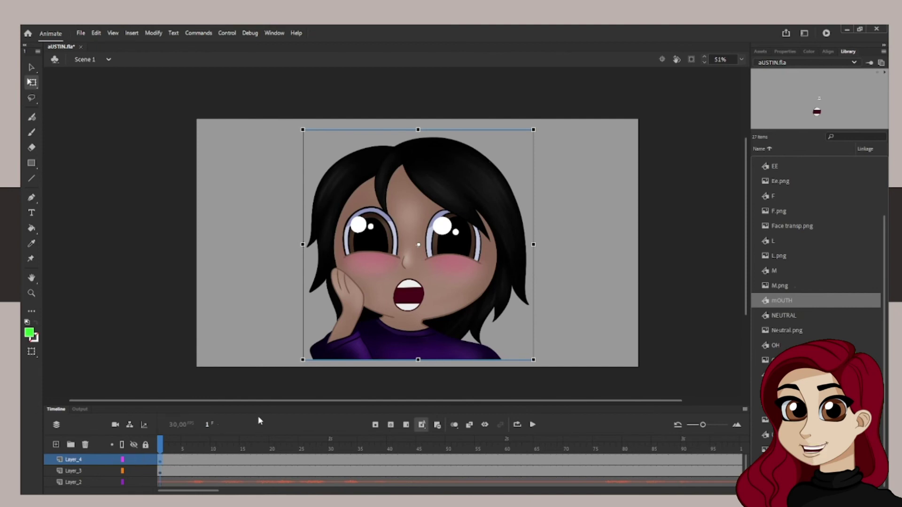
Select the mouth instance on Layer_4 and open Lip Syncing from its Object properties.
click(785, 51)
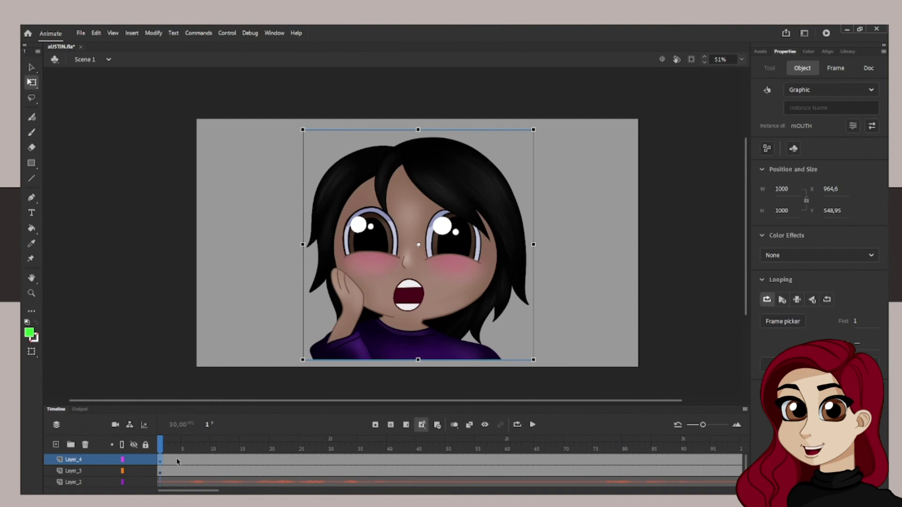
click(82, 471)
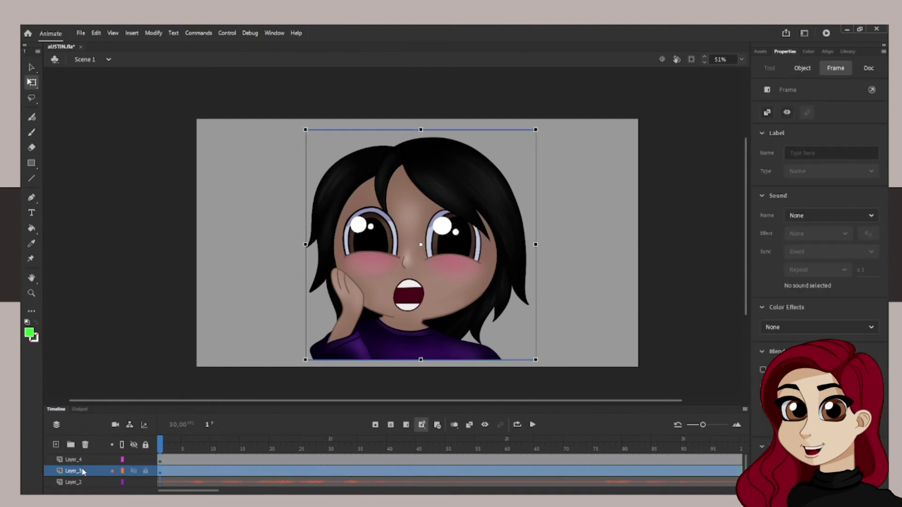
click(83, 459)
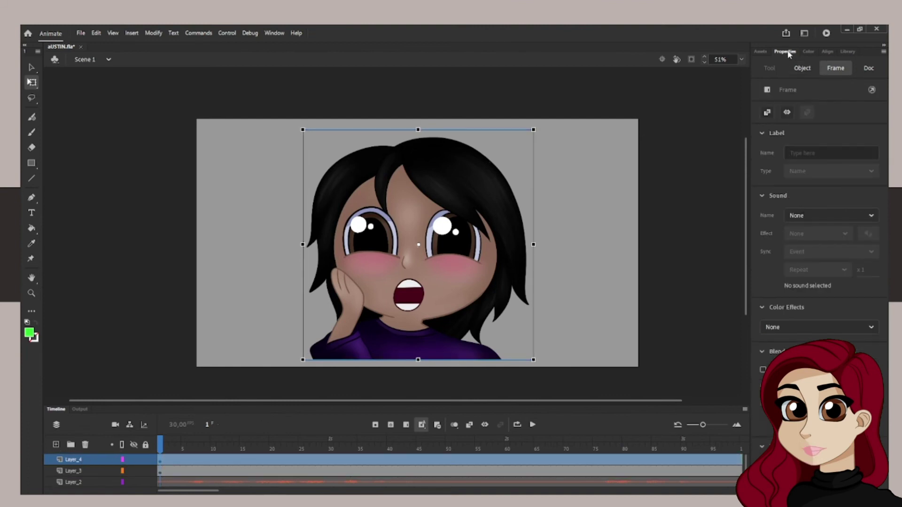
click(802, 68)
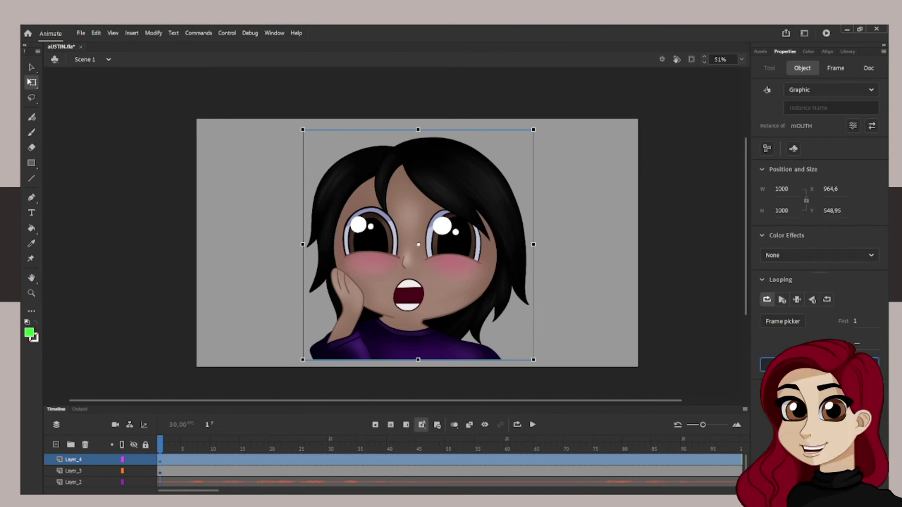
click(767, 364)
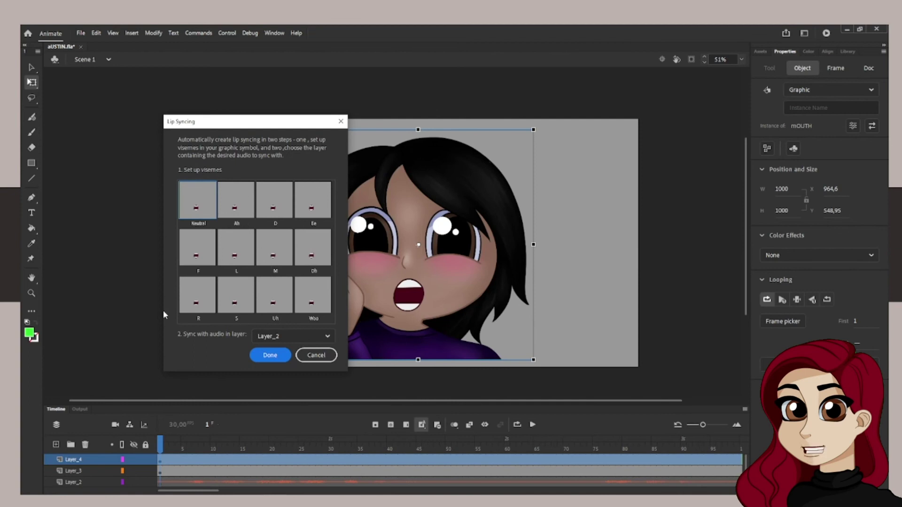
Assign mouth frames to the Neutral, D, Ee, L, M (frame 7), R, S, Uh and remaining visemes.
click(212, 217)
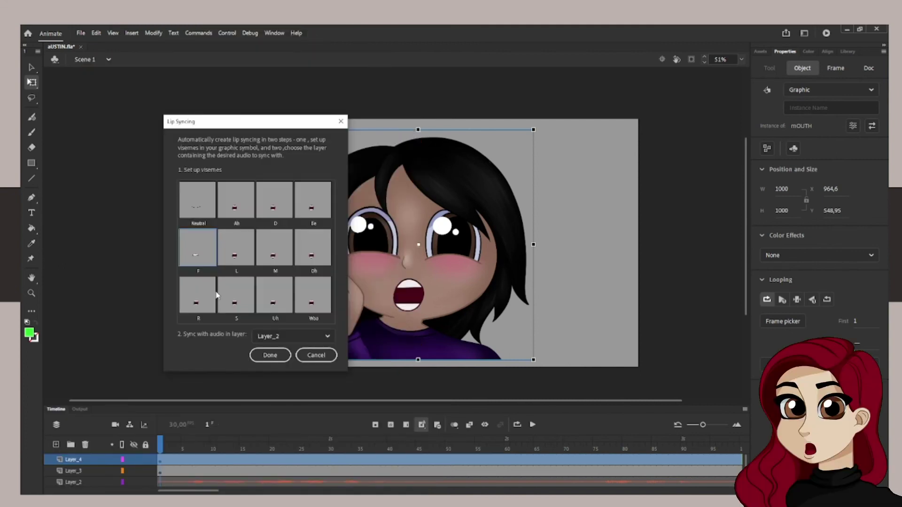
click(245, 208)
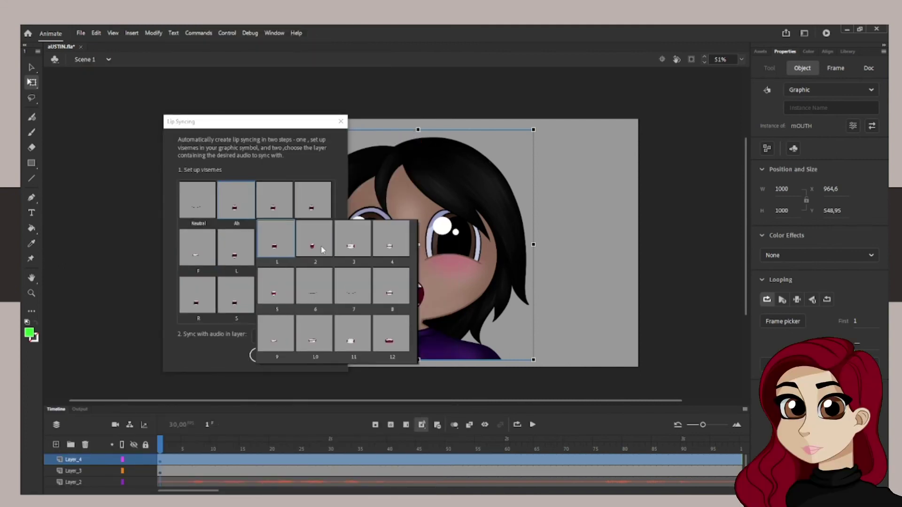
click(312, 200)
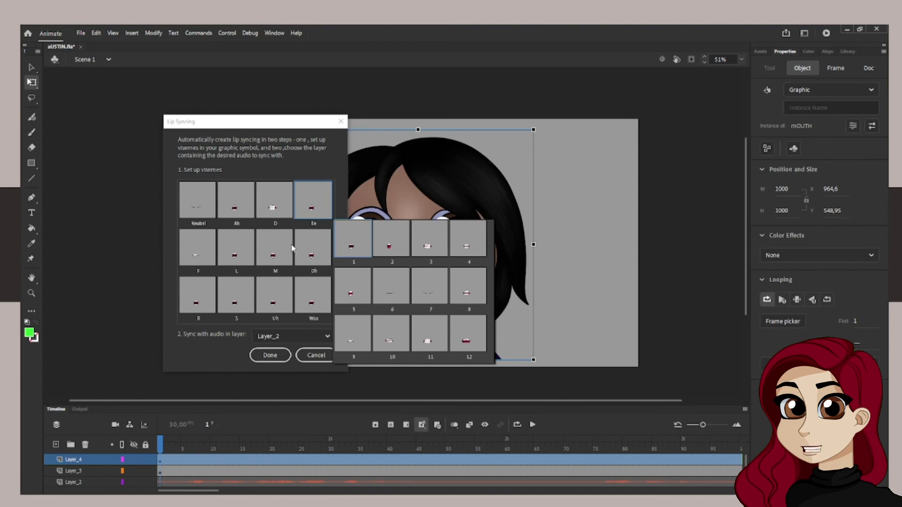
click(378, 337)
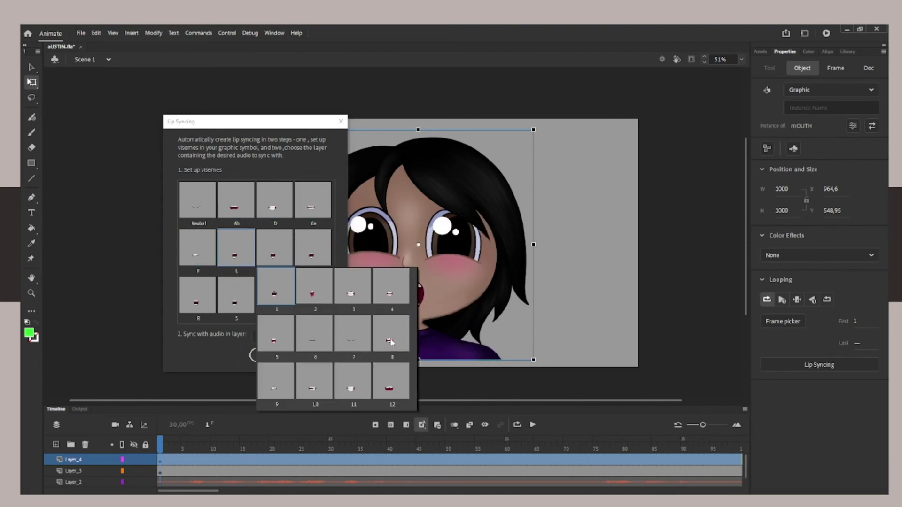
click(390, 343)
click(235, 295)
click(342, 320)
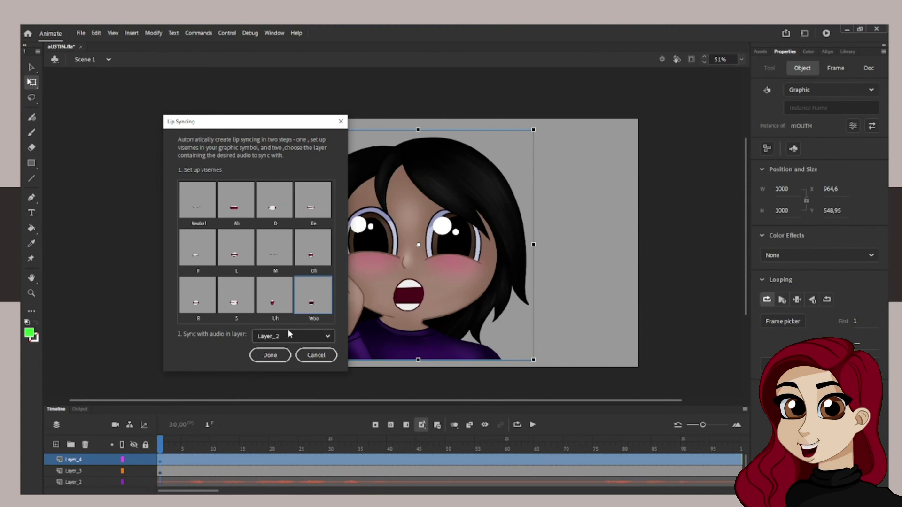
Generate the lip-sync keyframes, preview the talking face, then return the playhead to frame 1.
click(273, 356)
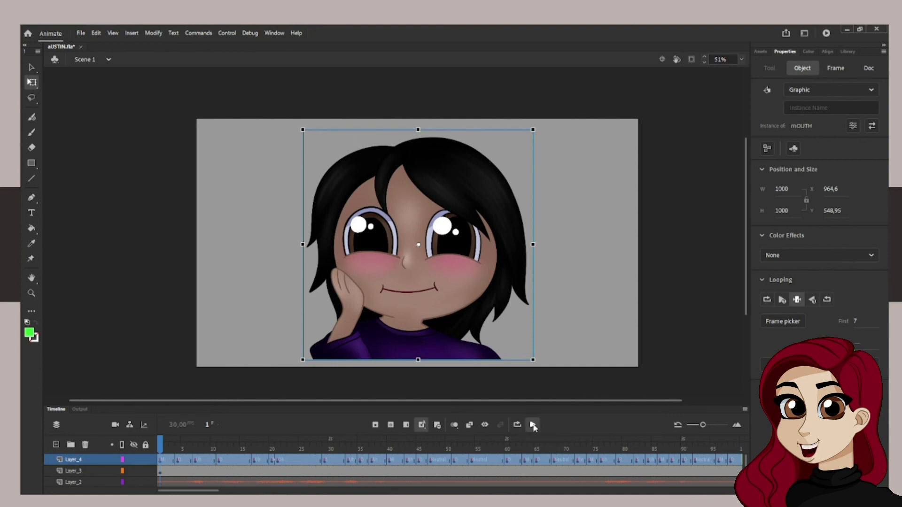
click(533, 425)
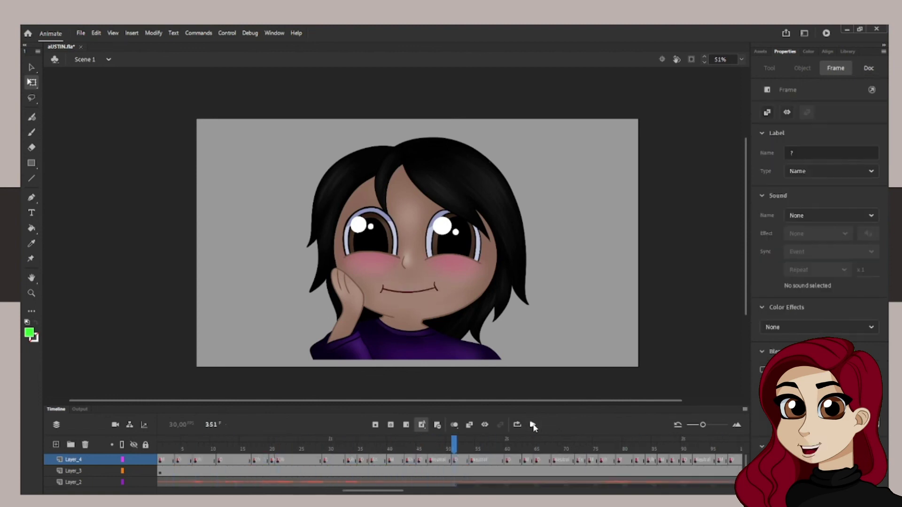
click(532, 425)
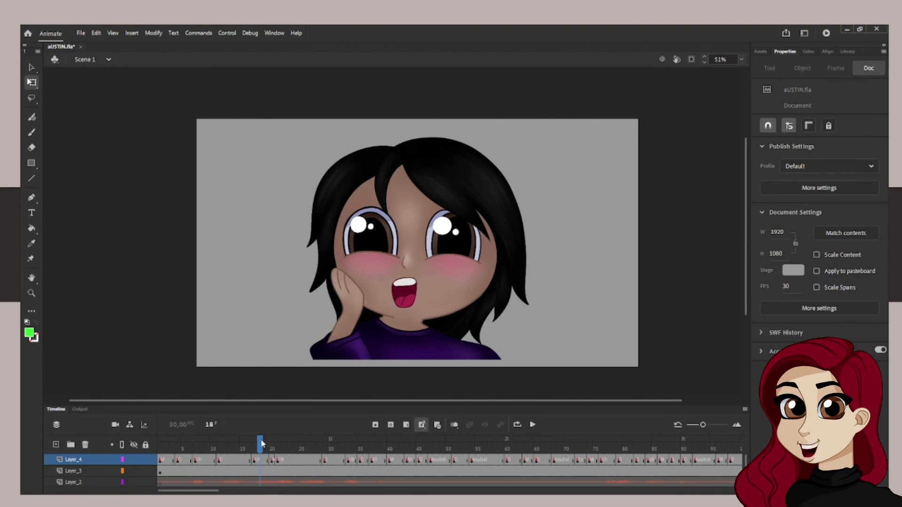
drag(261, 441, 144, 435)
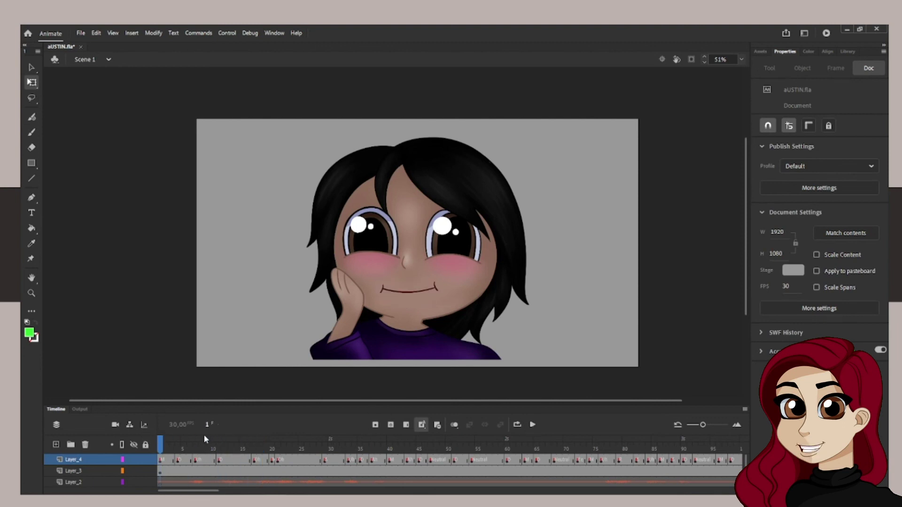